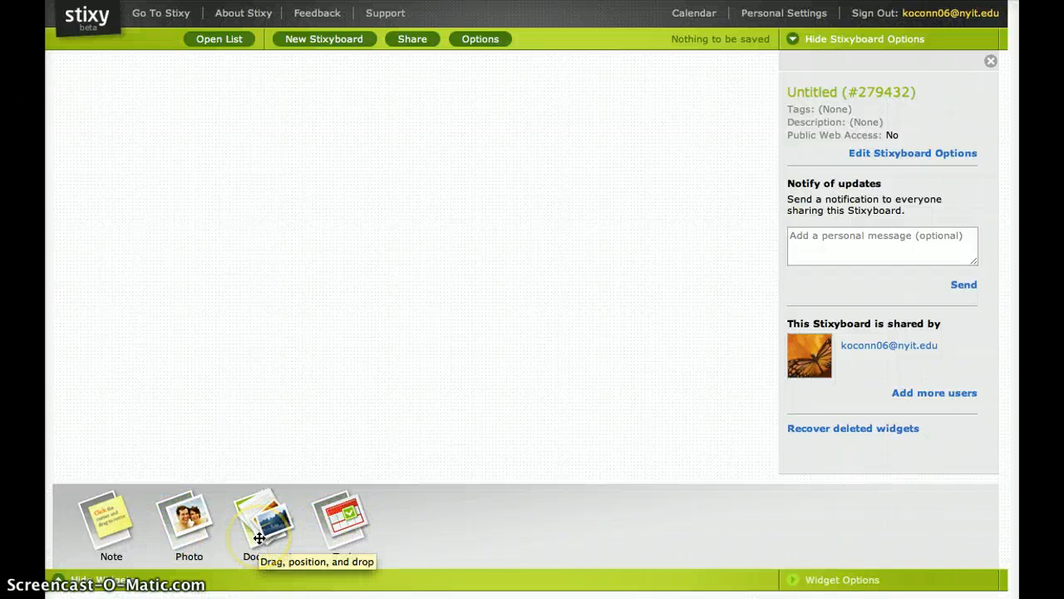
click(93, 508)
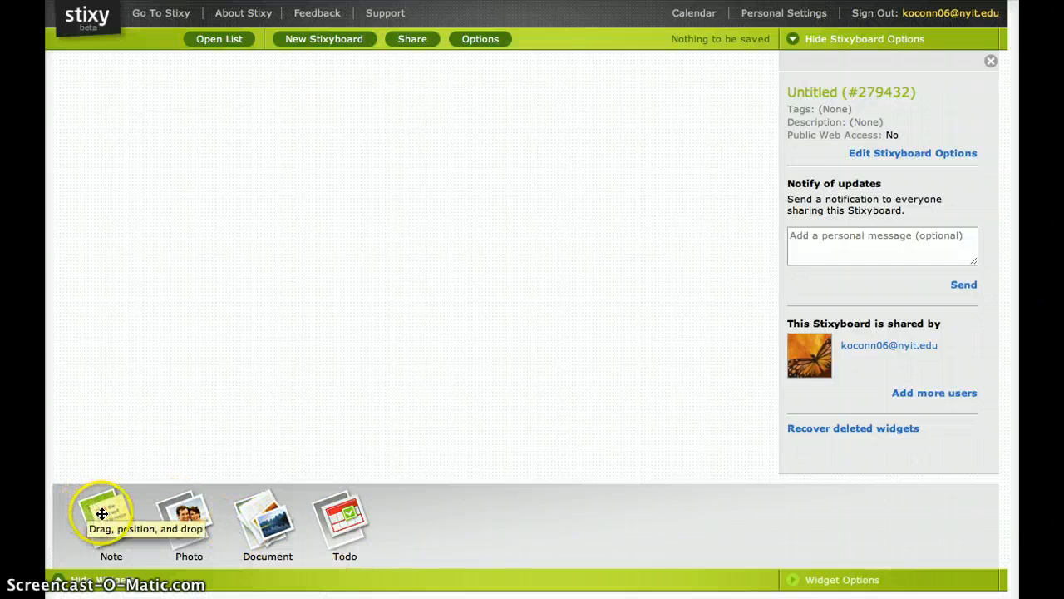
click(184, 513)
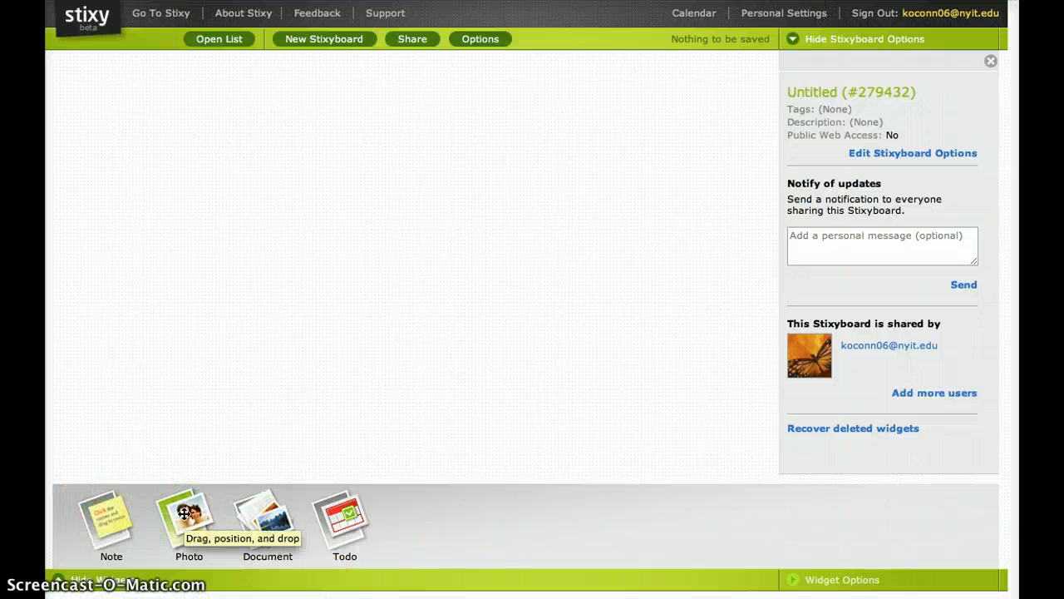
click(105, 524)
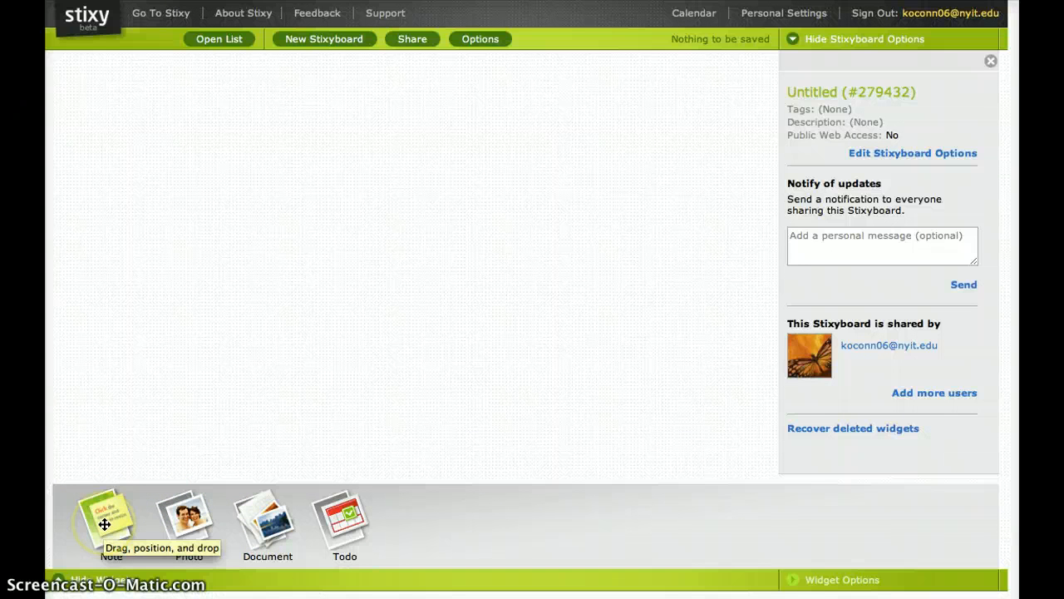
Step: Add a note reading "Characteristics/Adaptations" at the board's upper left and shorten it to a heading strip
drag(104, 524, 207, 136)
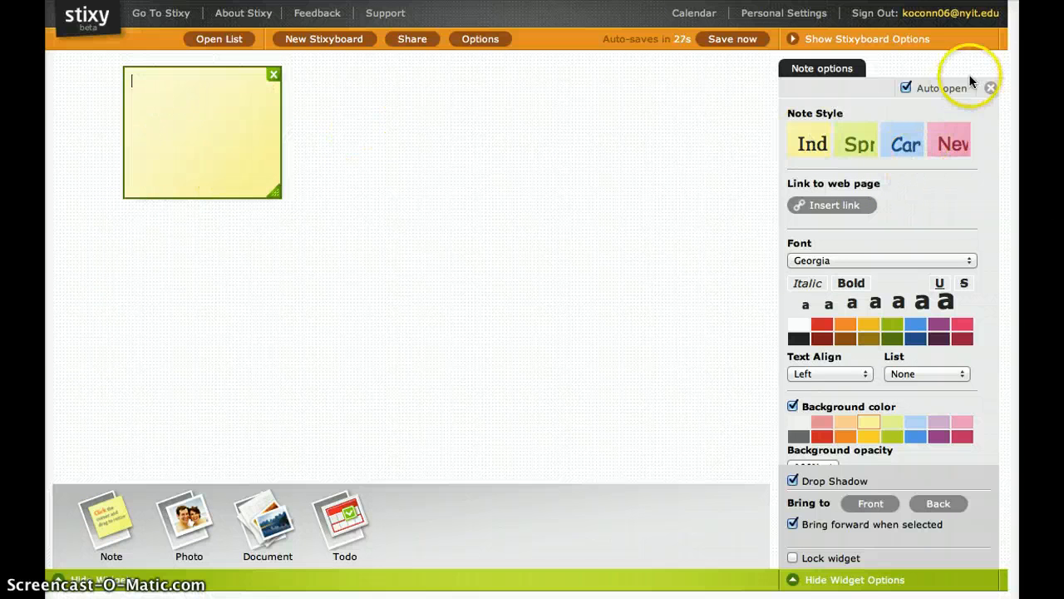
click(854, 218)
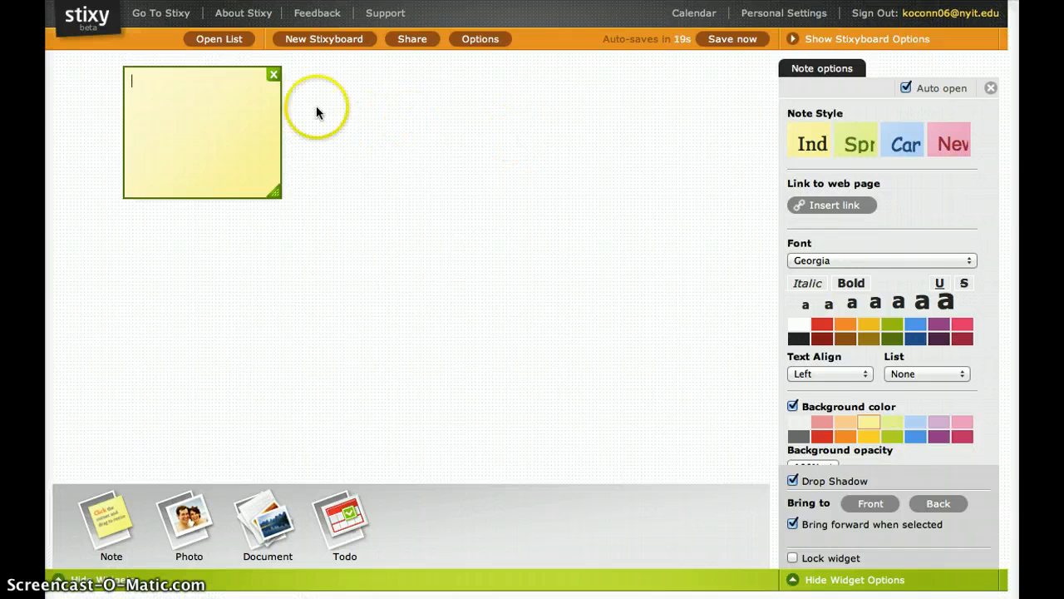
click(202, 113)
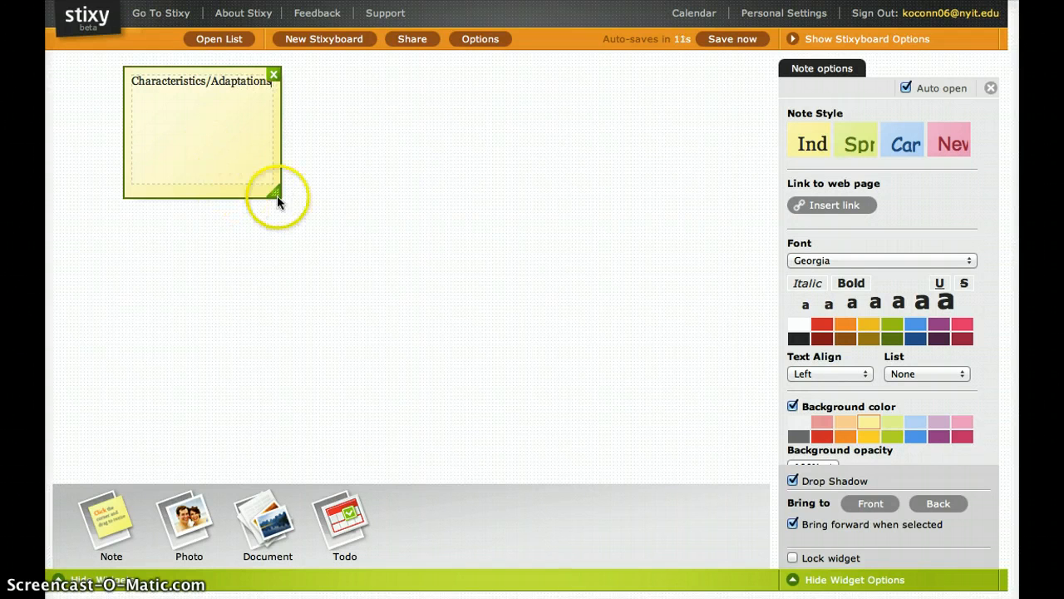
drag(276, 194, 281, 97)
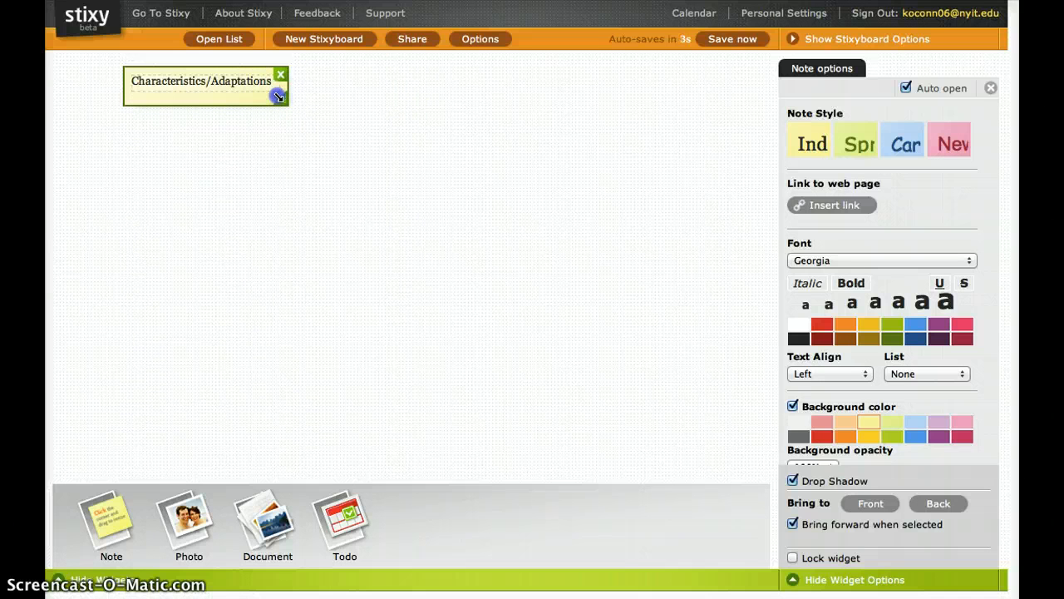
Step: Set the Characteristics/Adaptations text to Arial and give the note a bright orange background
click(268, 86)
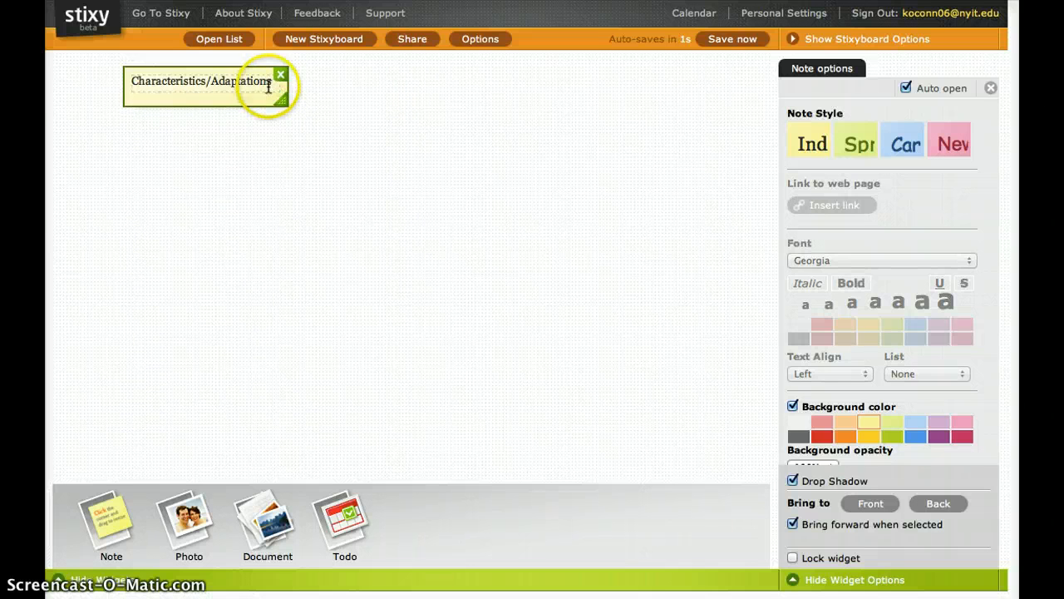
click(272, 85)
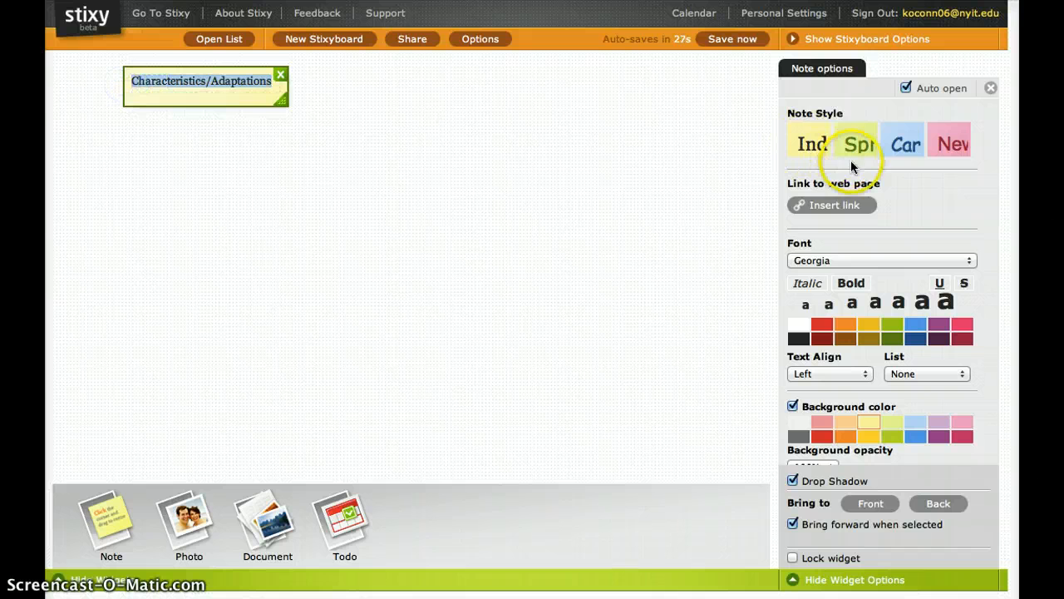
click(948, 265)
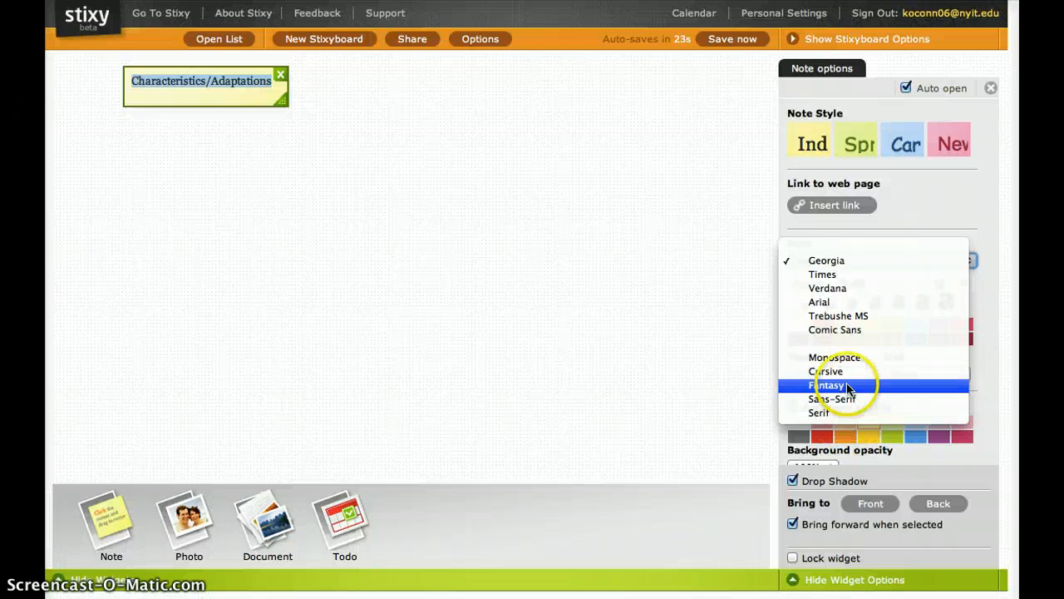
click(828, 302)
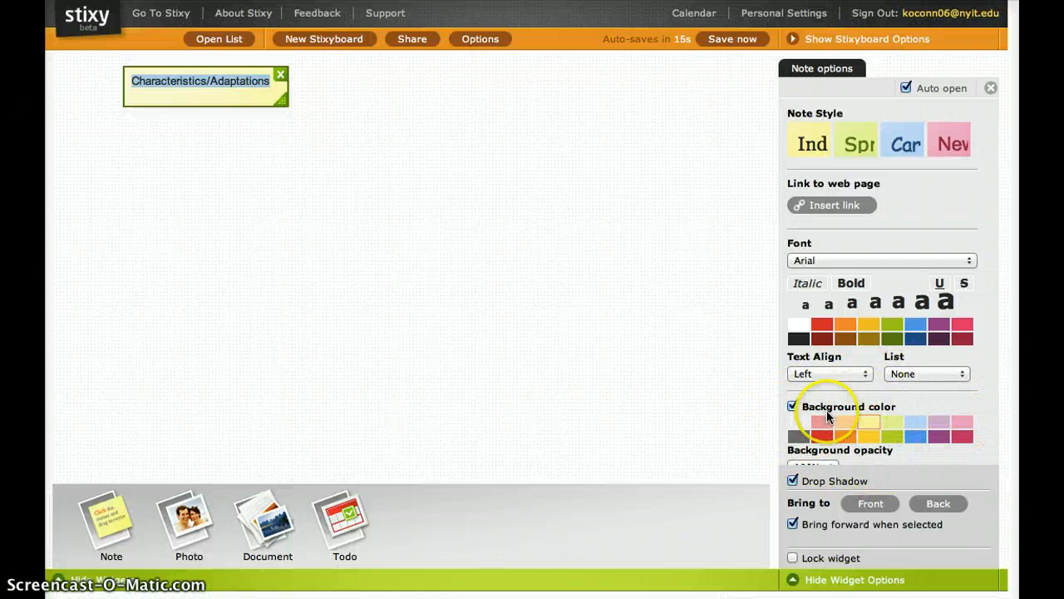
click(854, 441)
click(457, 194)
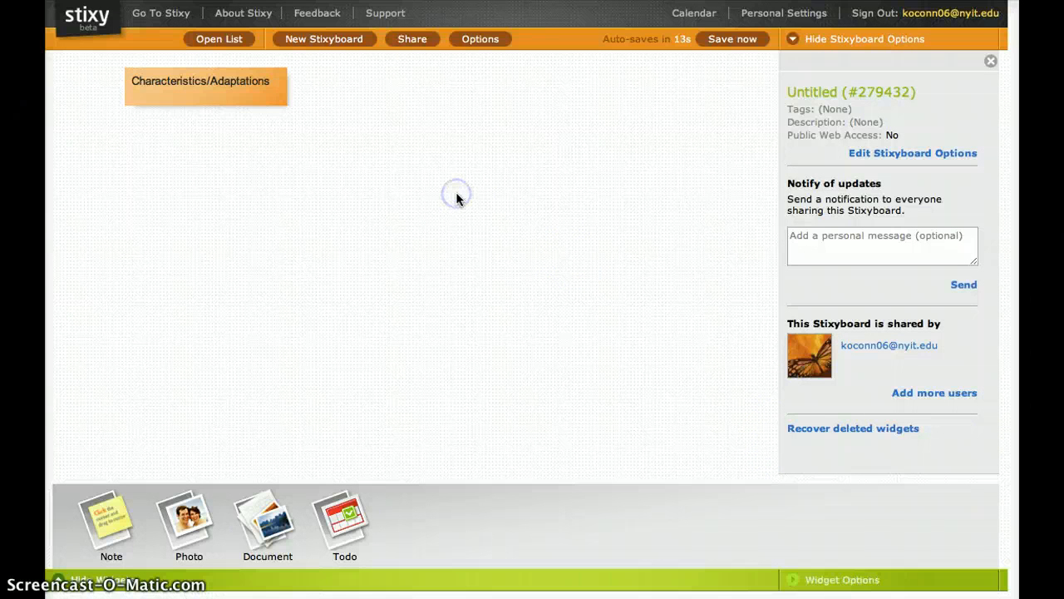
Step: Add two more notes along the top of the board, reading "Habitat" and "Prey/Predators"
drag(101, 538, 427, 134)
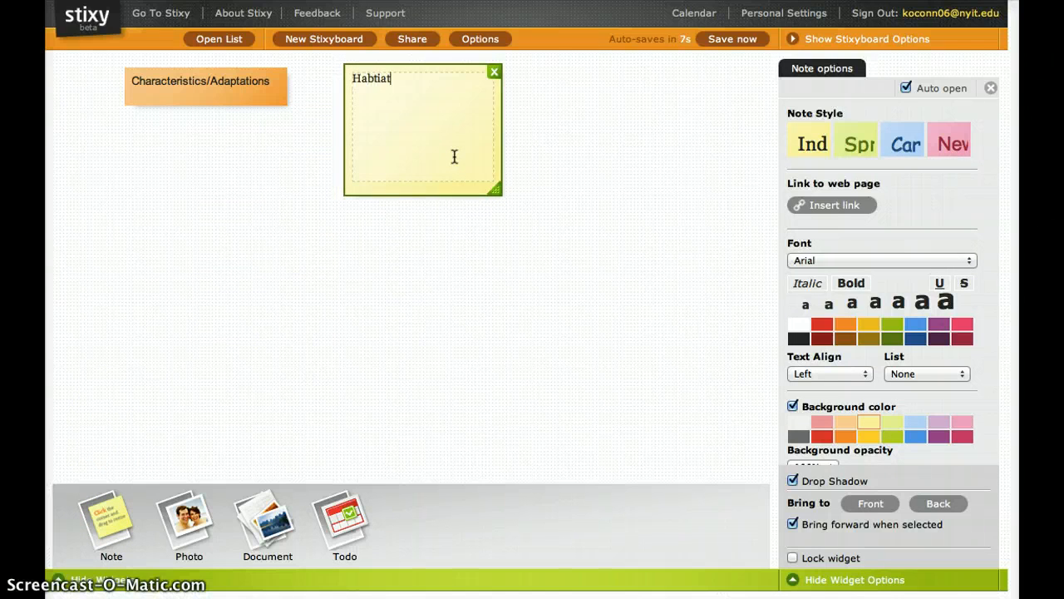
click(494, 211)
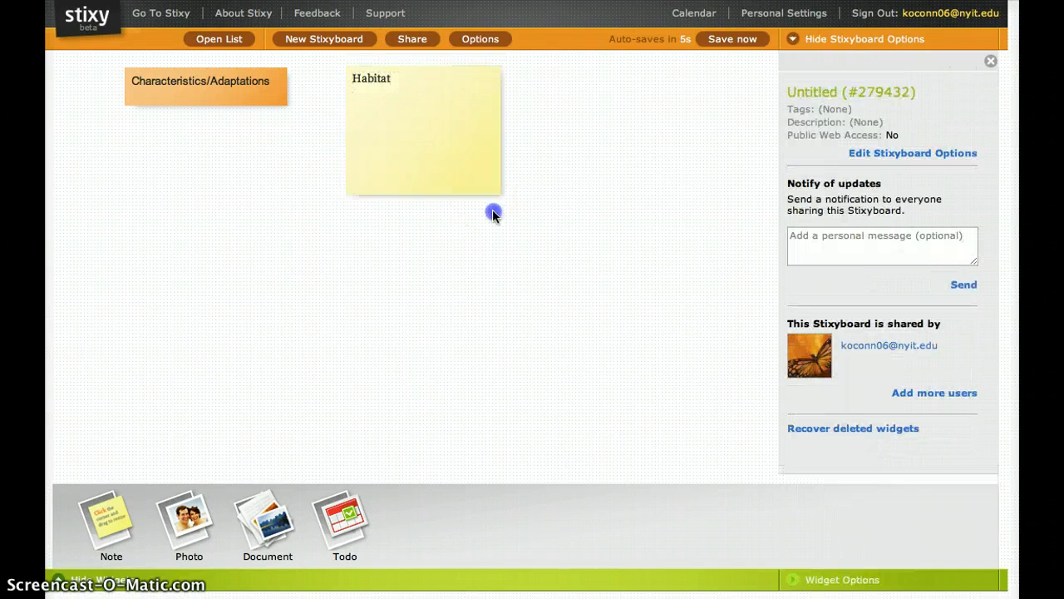
drag(115, 511, 662, 131)
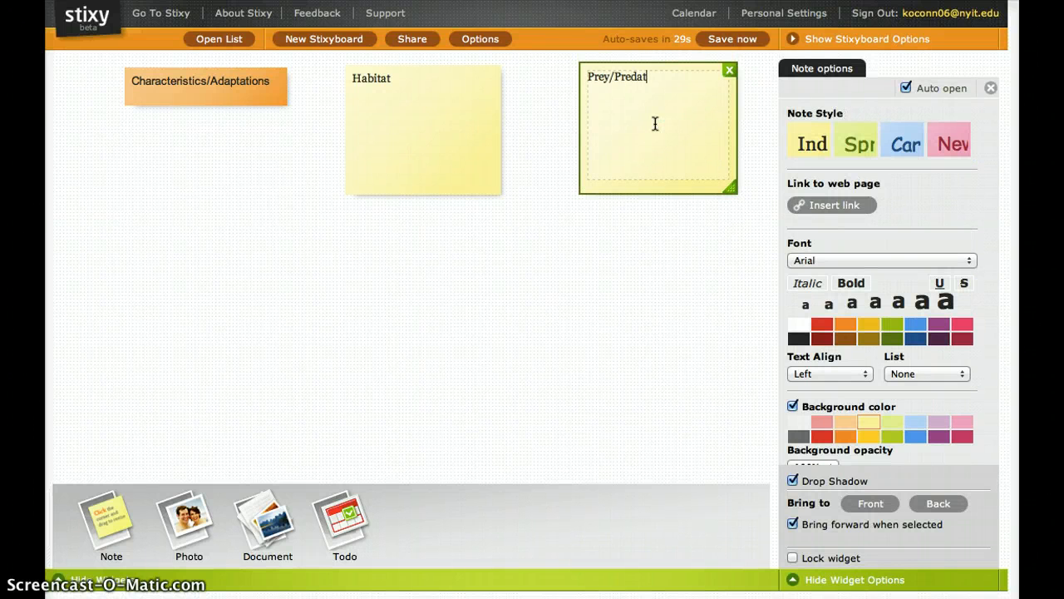
Step: Shorten the Habitat note to a heading strip and format it with Arial text and a bright orange background
drag(492, 194, 487, 100)
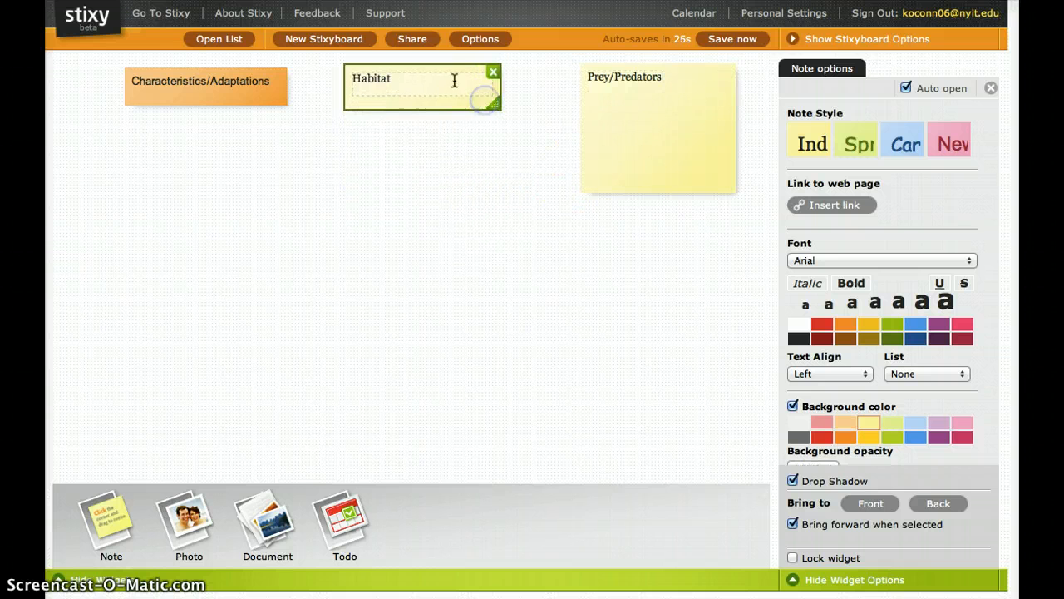
click(419, 84)
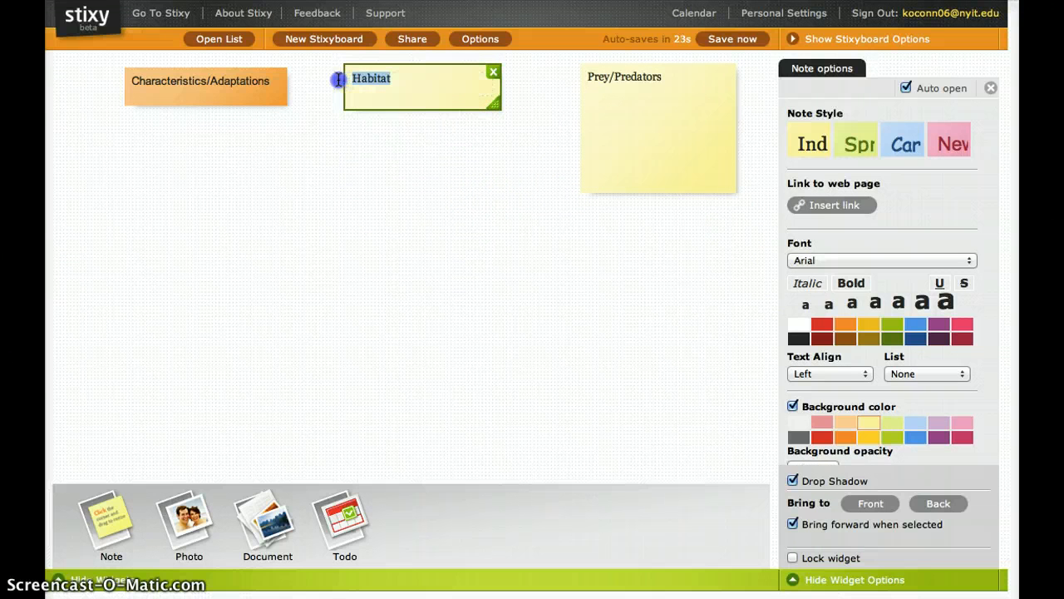
click(873, 260)
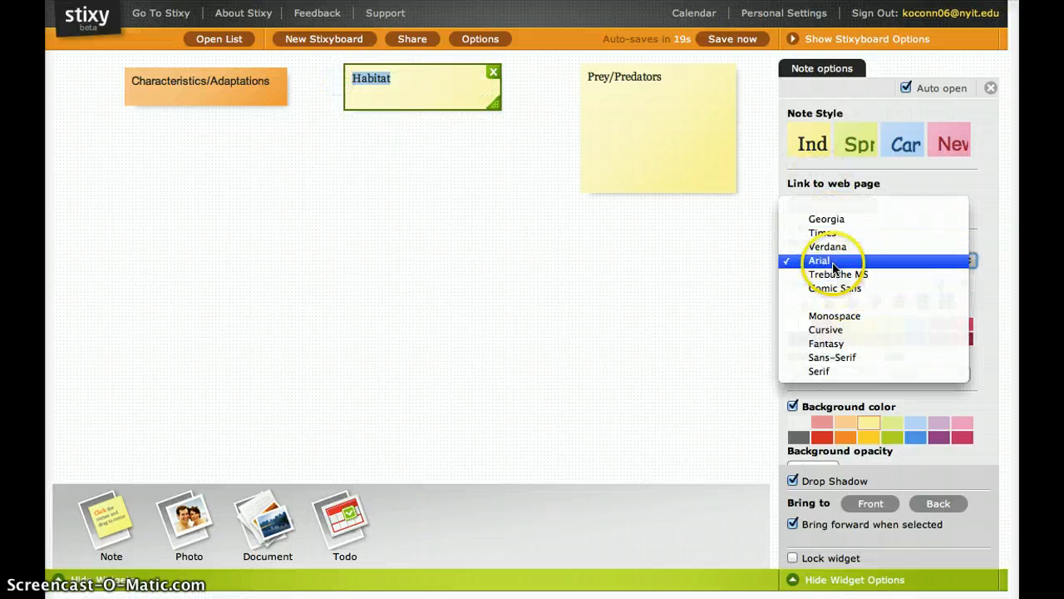
click(831, 261)
click(851, 261)
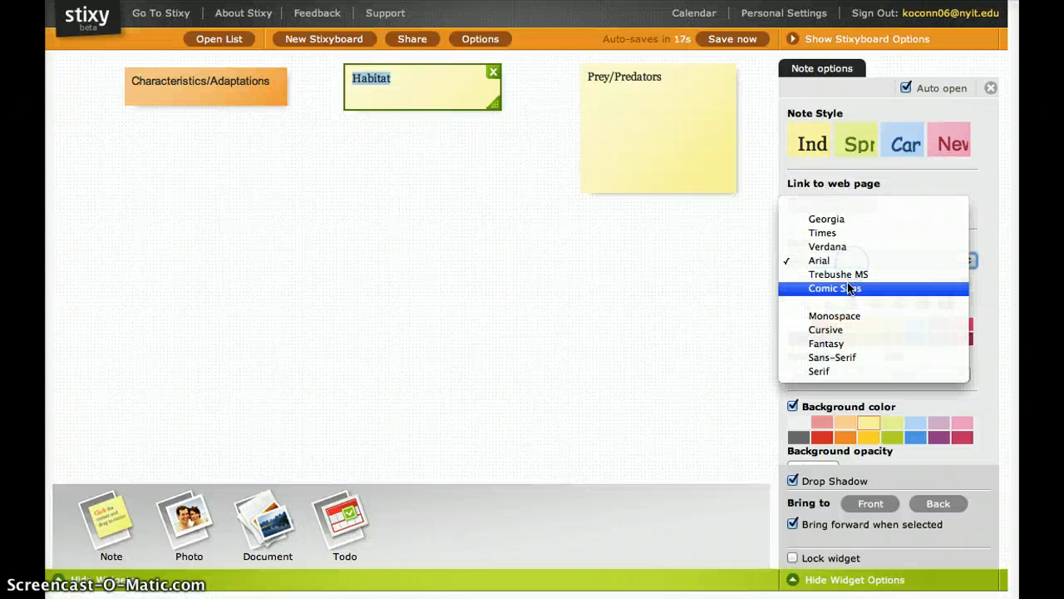
click(839, 287)
click(846, 264)
click(833, 233)
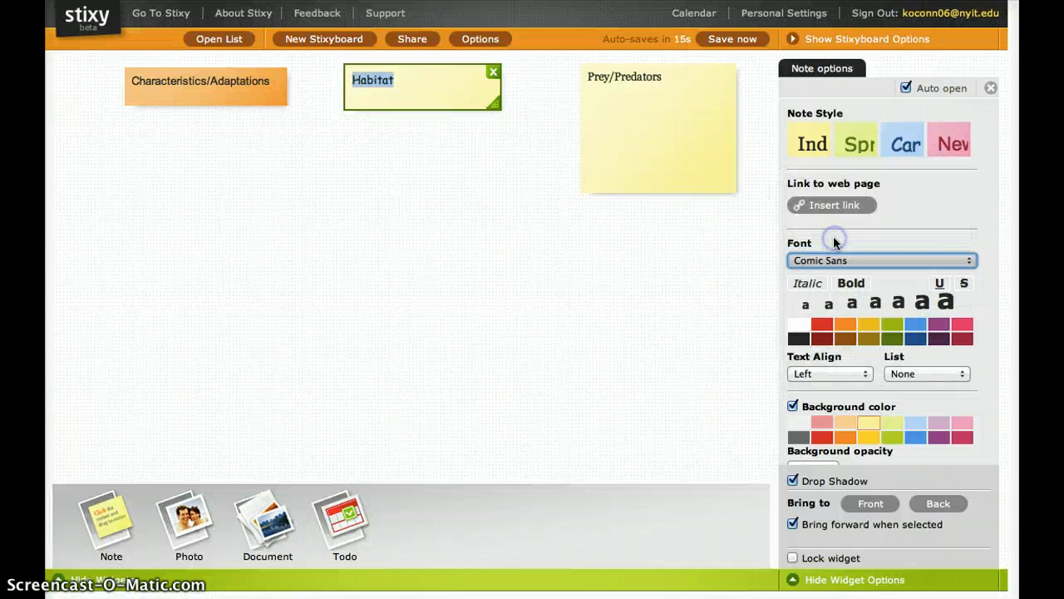
click(844, 436)
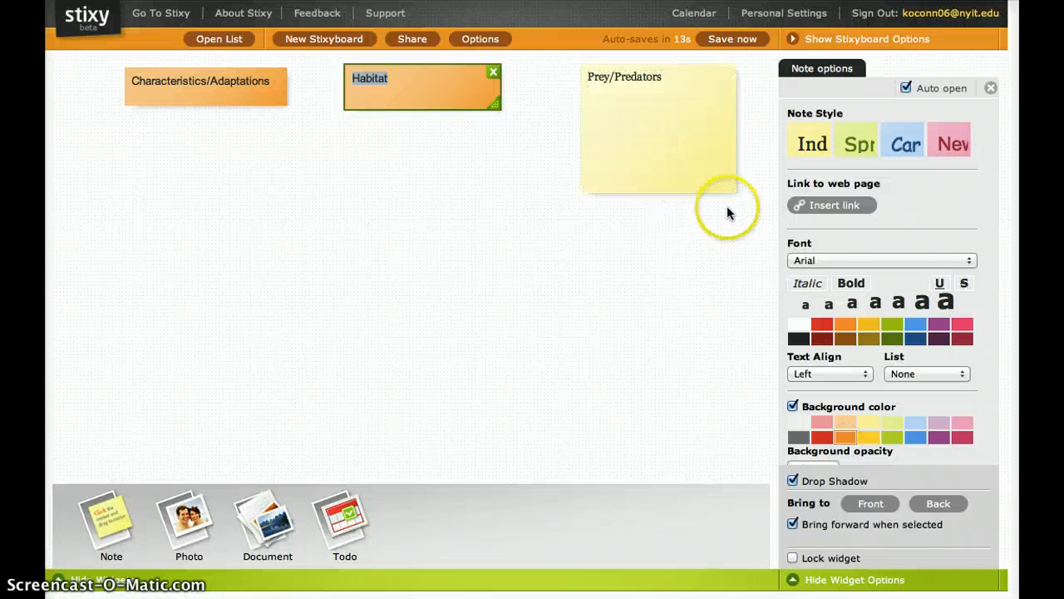
Step: Shorten the Prey/Predators note to a heading strip and give it a bright orange background
drag(731, 191, 723, 103)
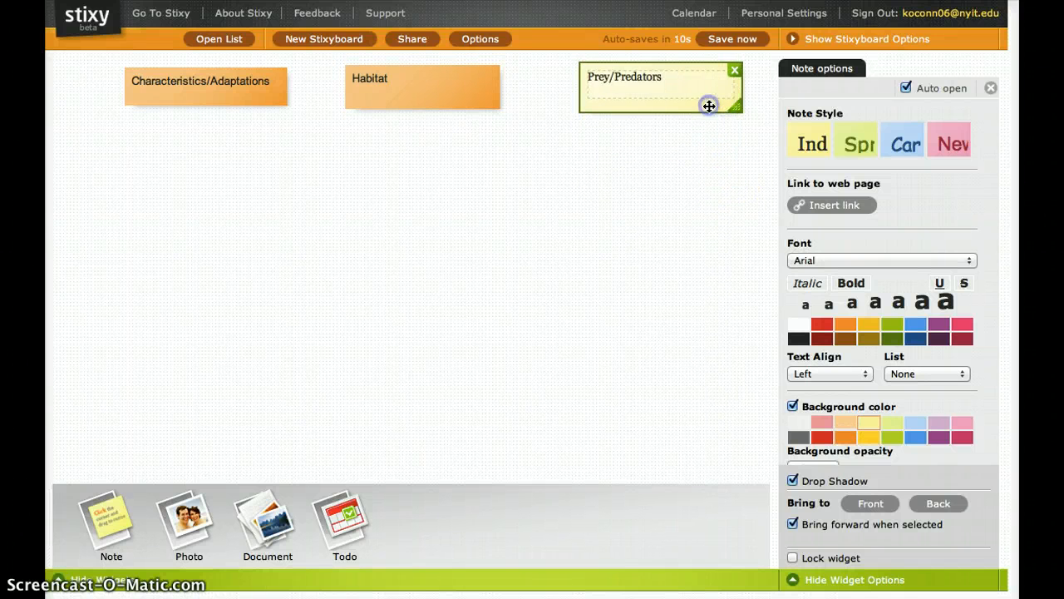
click(845, 436)
click(691, 106)
Step: Set the Prey/Predators text to Arial and move the note down slightly toward the height of the other headings
click(691, 83)
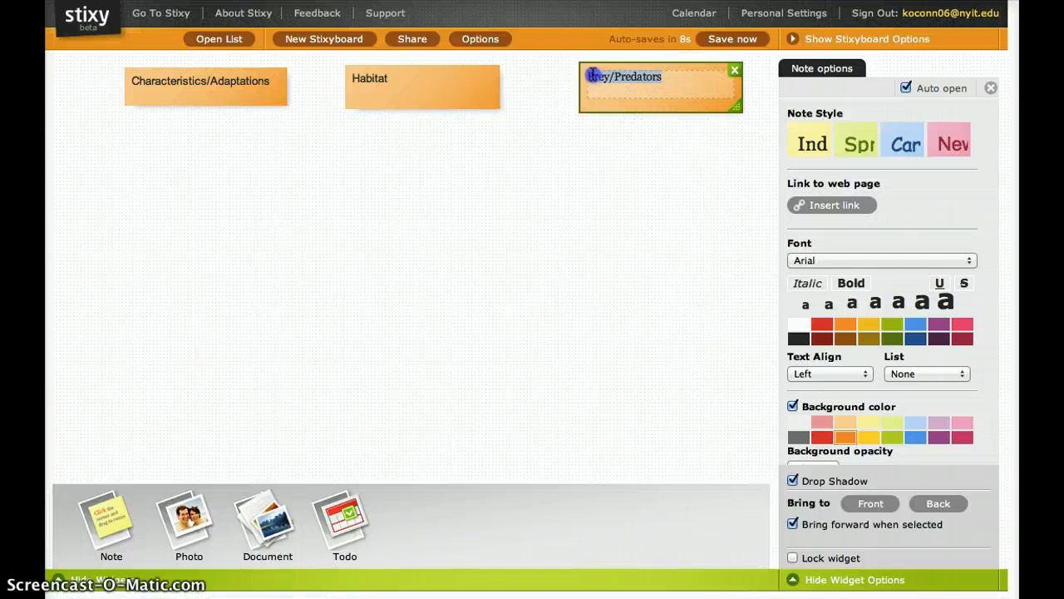
click(910, 261)
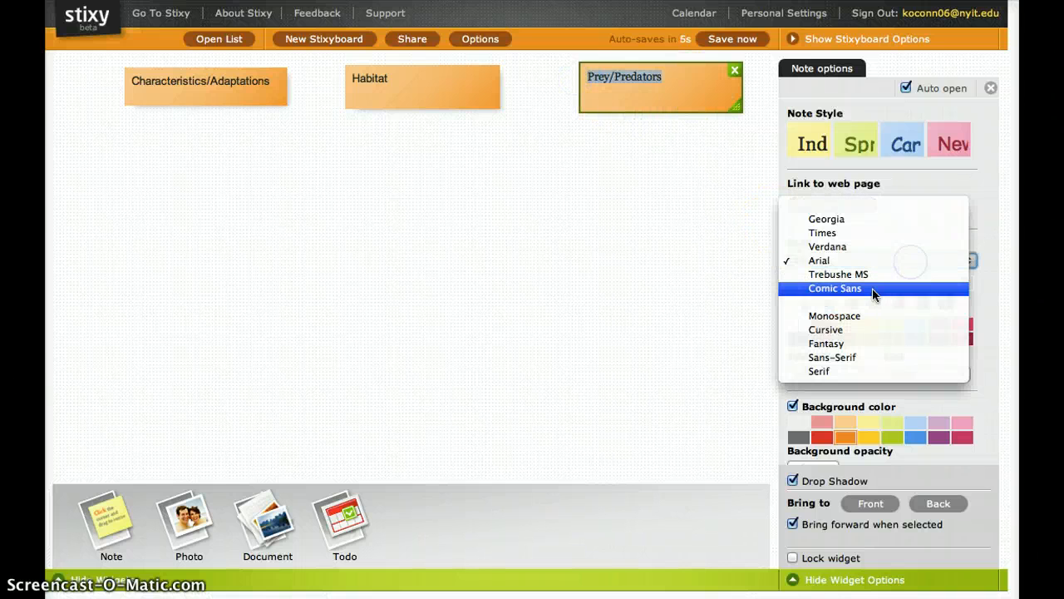
click(874, 291)
click(865, 263)
click(832, 234)
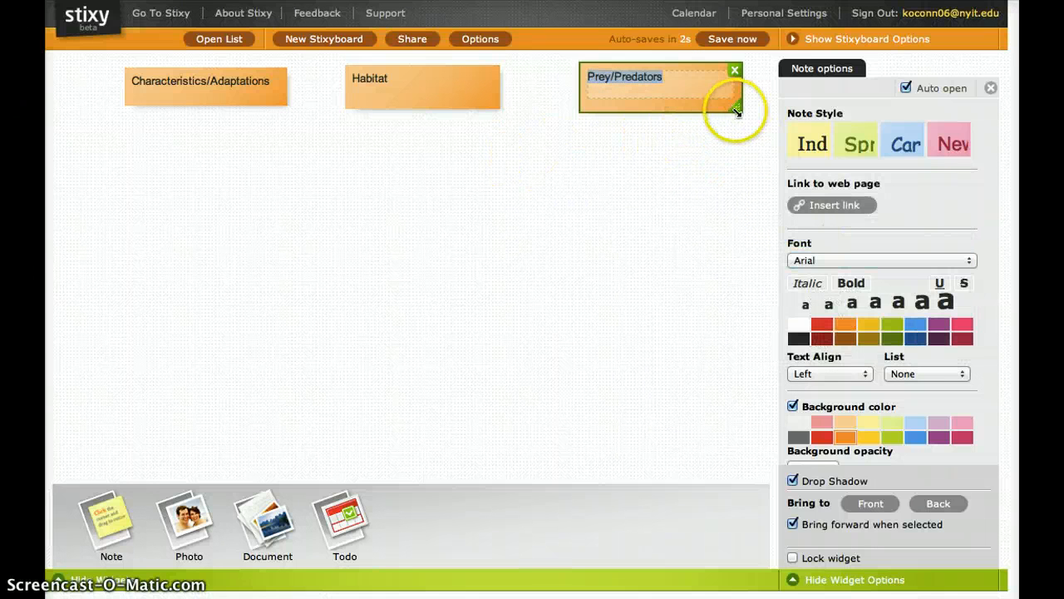
drag(710, 106, 584, 78)
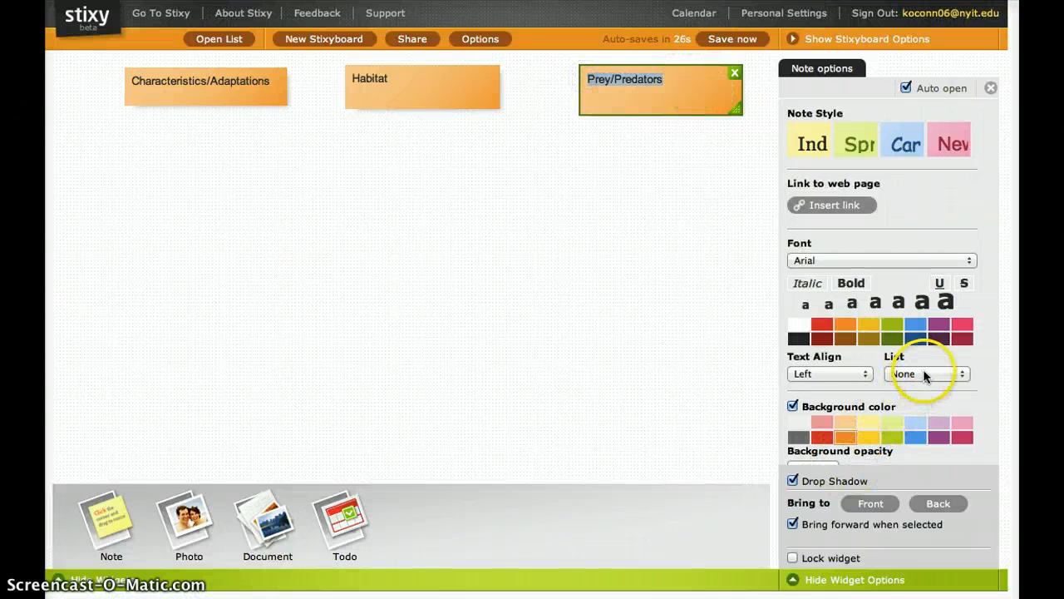
Step: Center-align the text in the Prey/Predators and Habitat notes
click(857, 373)
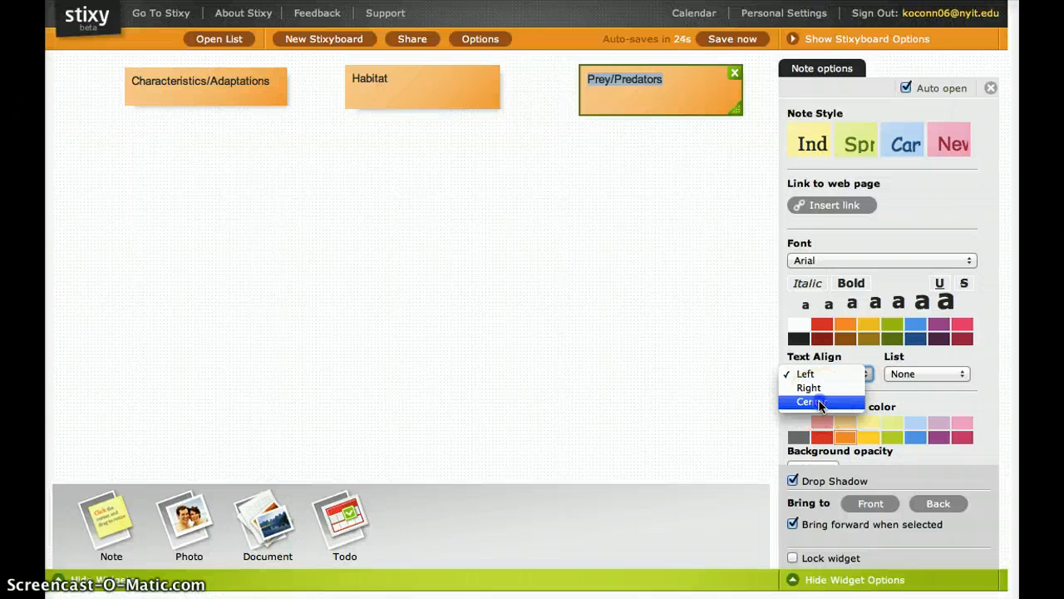
click(819, 402)
click(413, 98)
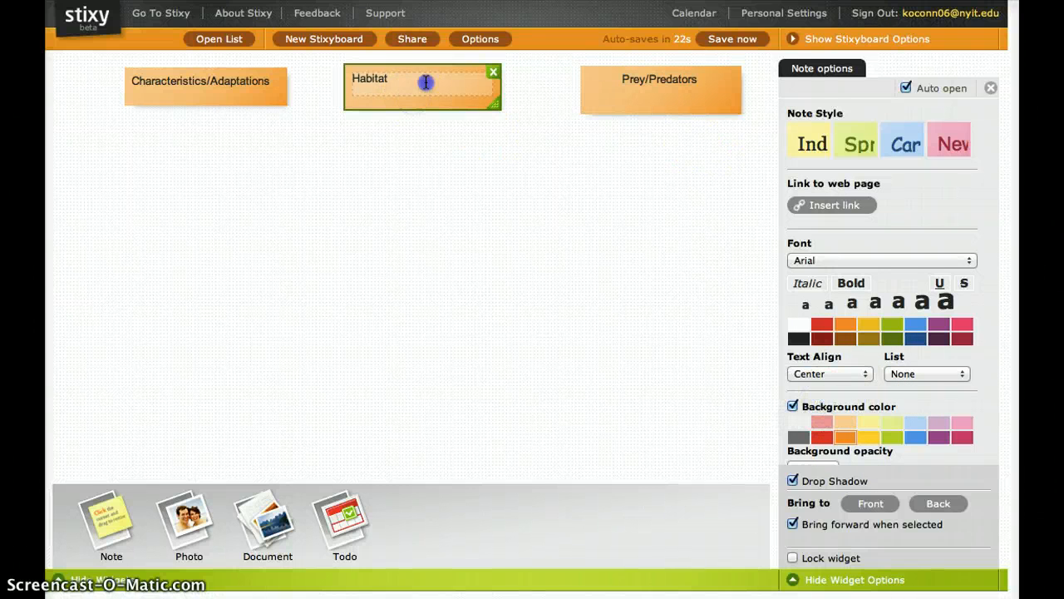
drag(425, 82, 323, 81)
click(842, 378)
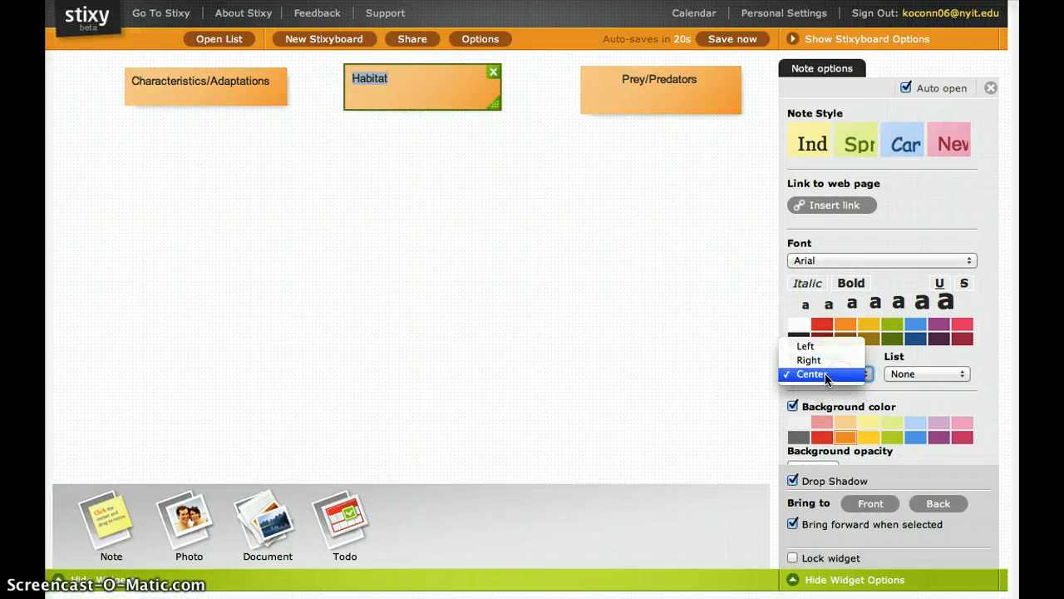
click(813, 376)
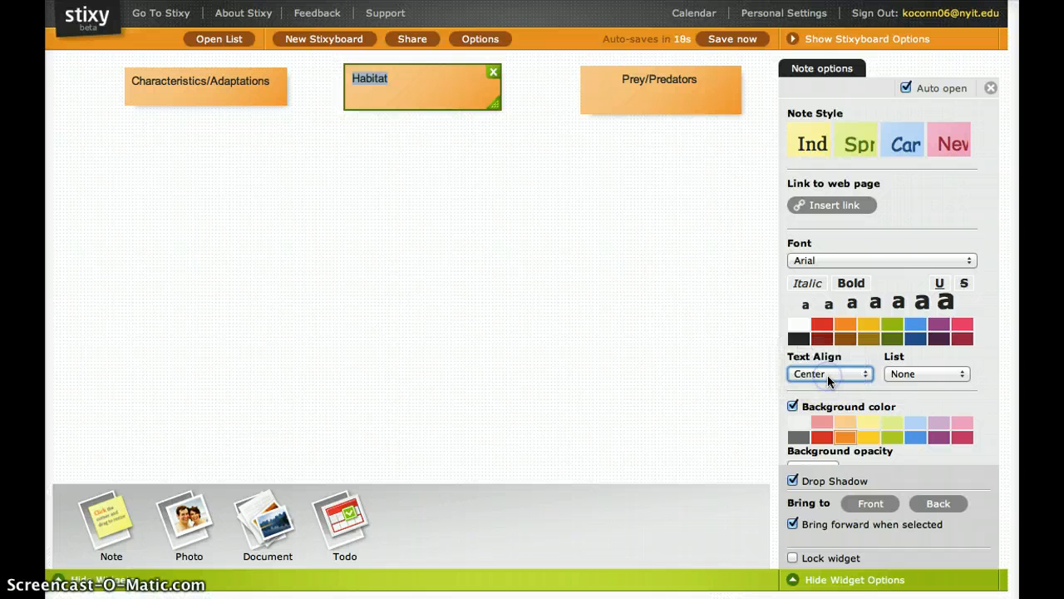
click(828, 375)
click(813, 360)
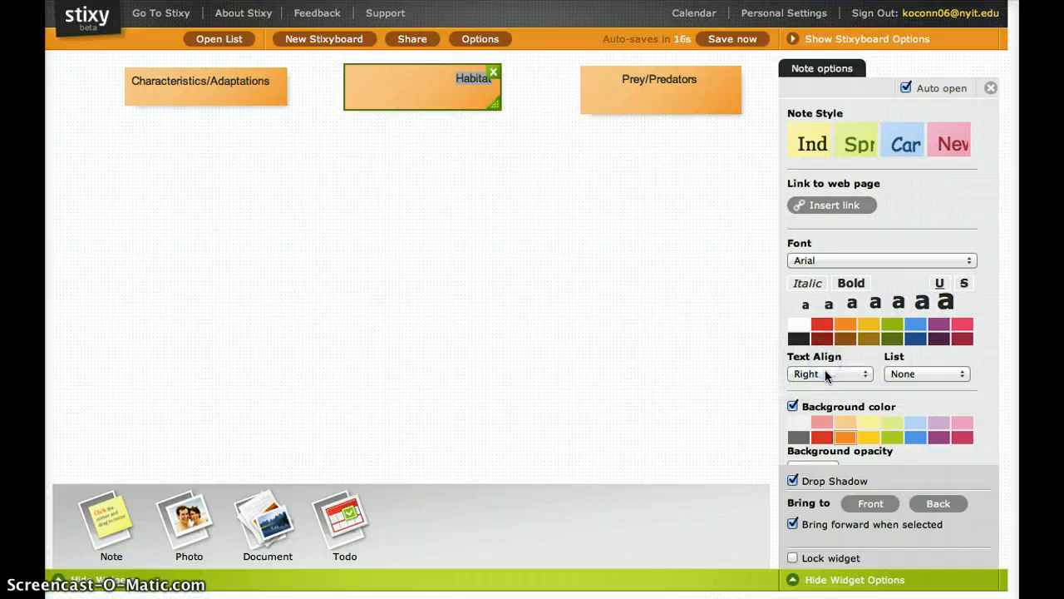
click(824, 371)
click(818, 387)
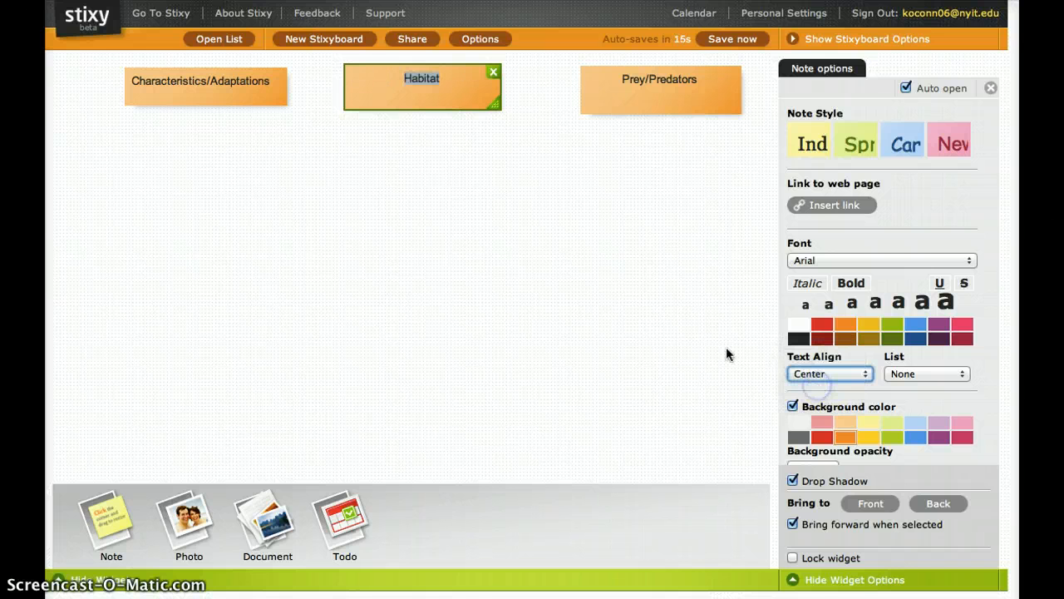
click(255, 84)
click(416, 202)
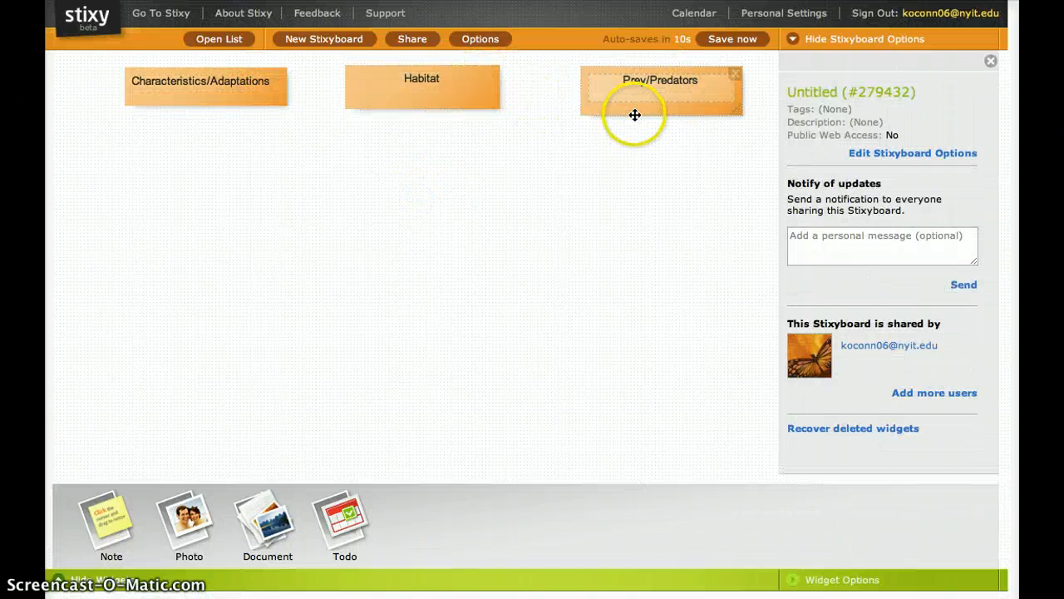
Step: Rearrange the Characteristics/Adaptations, Habitat and Prey/Predators headings into a roughly level row shifted right, leaving room for row labels
click(635, 117)
drag(463, 102, 471, 105)
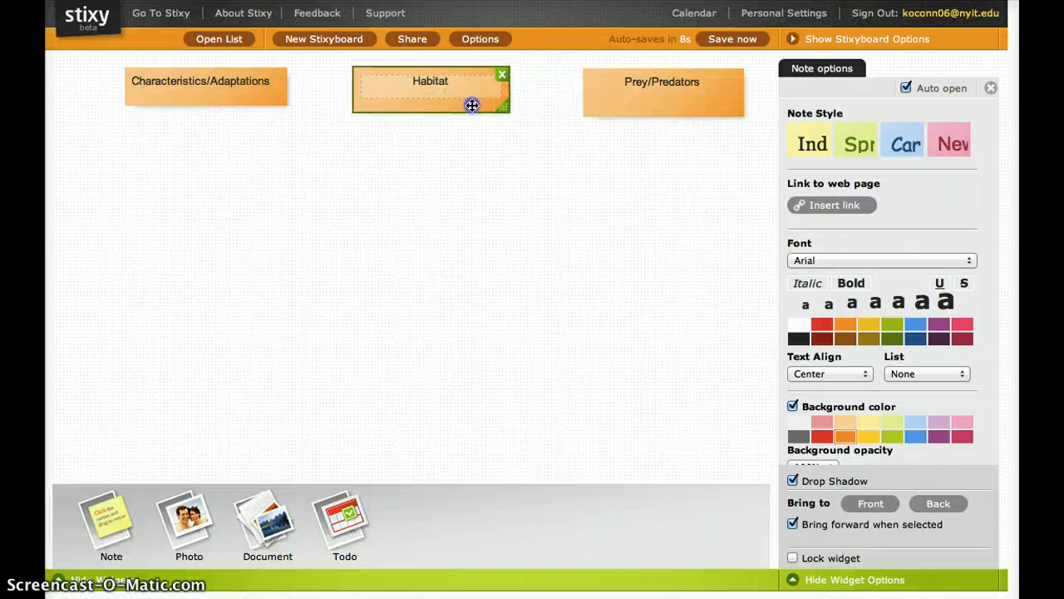
click(238, 113)
drag(236, 112, 253, 115)
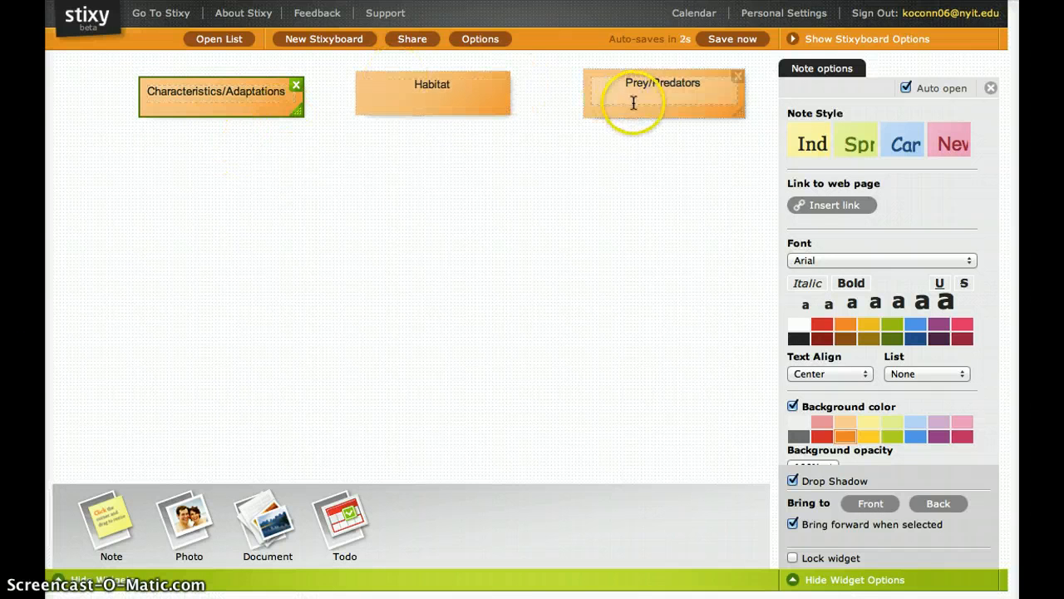
drag(638, 107, 668, 114)
drag(428, 111, 470, 110)
click(207, 121)
drag(207, 121, 237, 104)
click(263, 246)
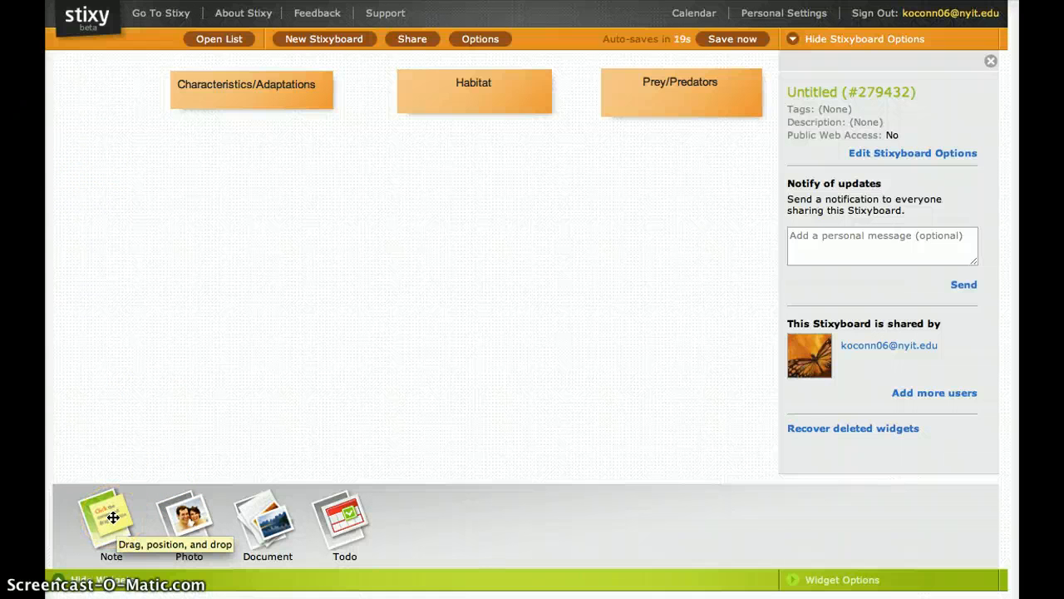
Step: Add a small note labelled Lion below and to the left of the Characteristics/Adaptations heading
drag(113, 517, 117, 217)
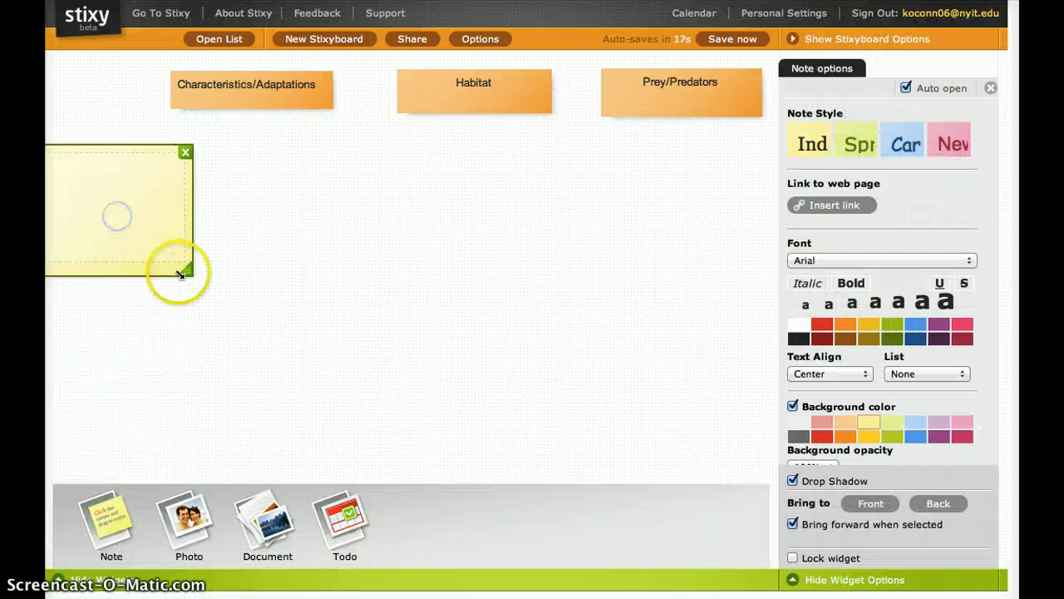
drag(179, 274, 150, 220)
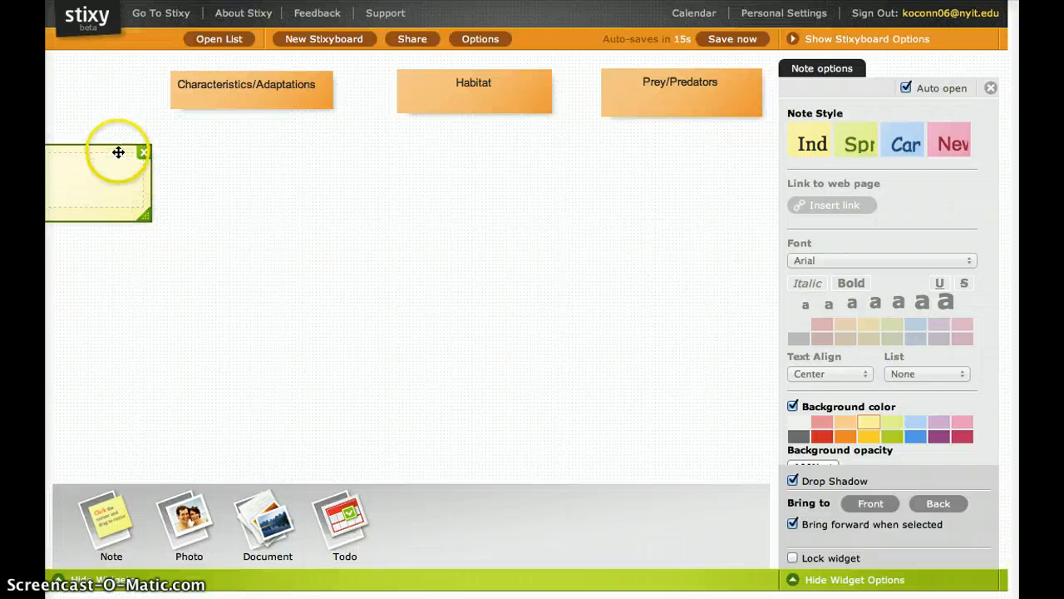
drag(118, 152, 133, 154)
click(126, 184)
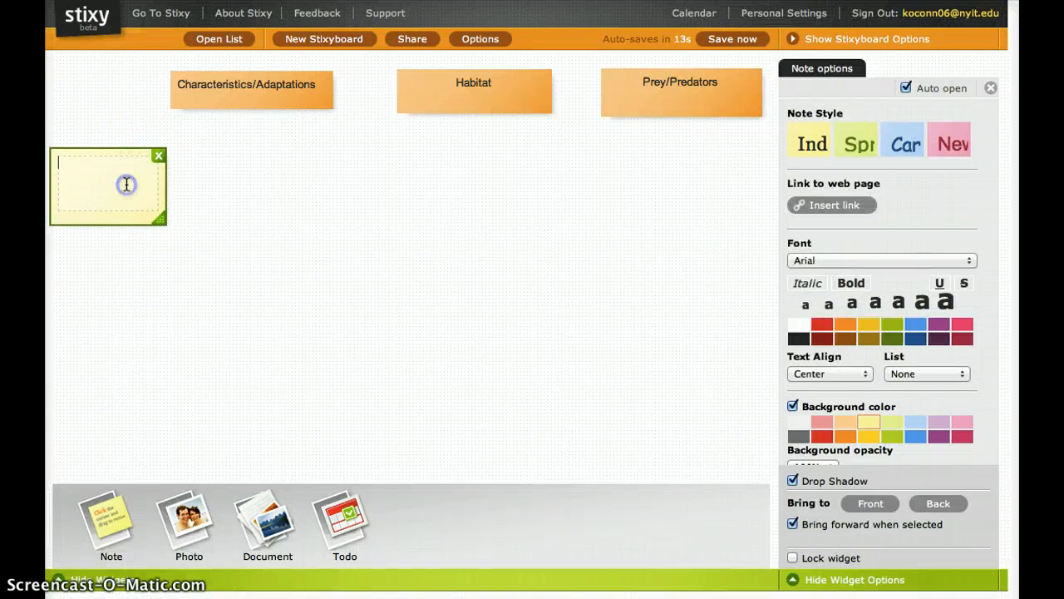
click(164, 272)
Step: Add a note labelled Tigers directly below the Lion note, shrunk to the same width
drag(106, 516, 134, 324)
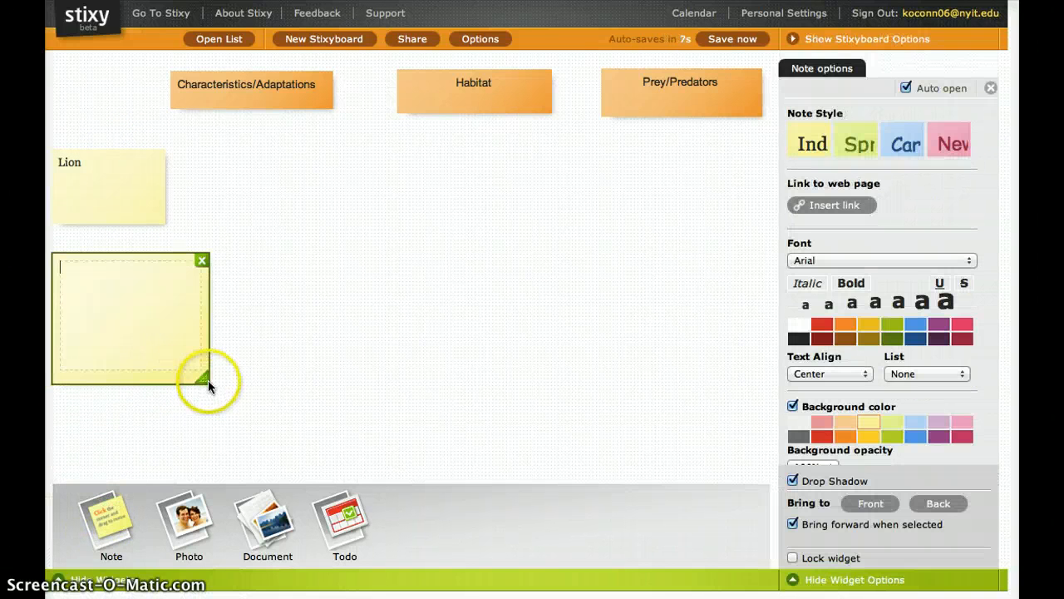
drag(207, 384, 153, 331)
click(127, 292)
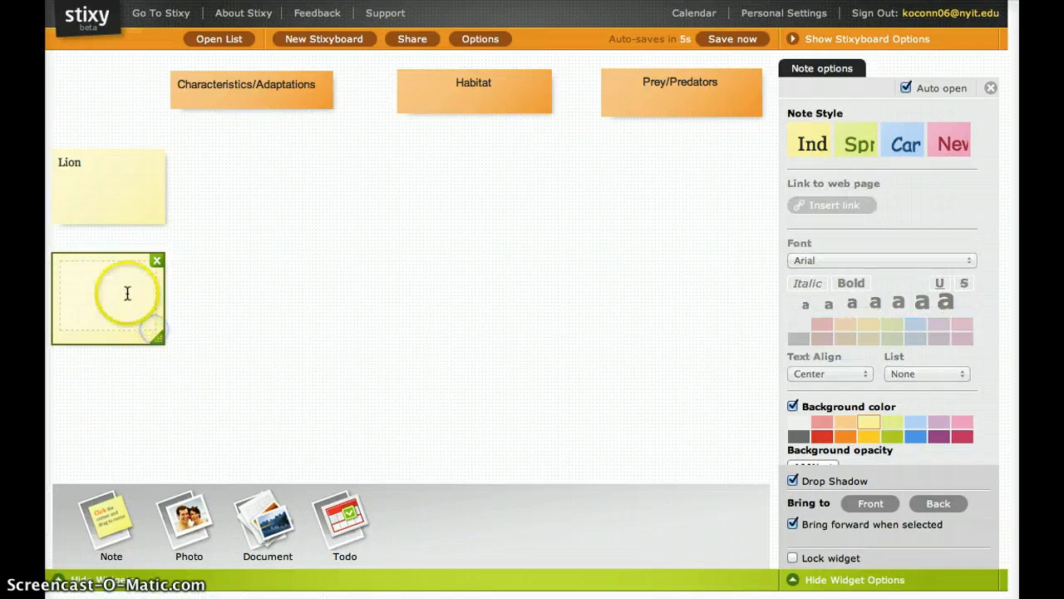
text(Tigers)
click(142, 394)
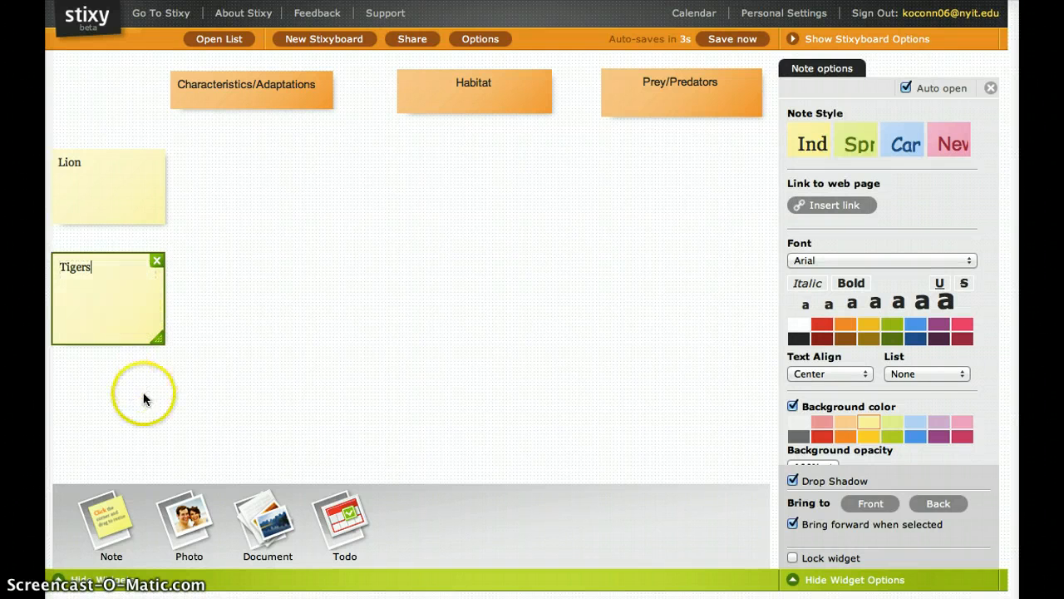
Step: Add a note labelled Leopards below the Tigers note and shrink it to about the width of the notes above
drag(108, 520, 112, 442)
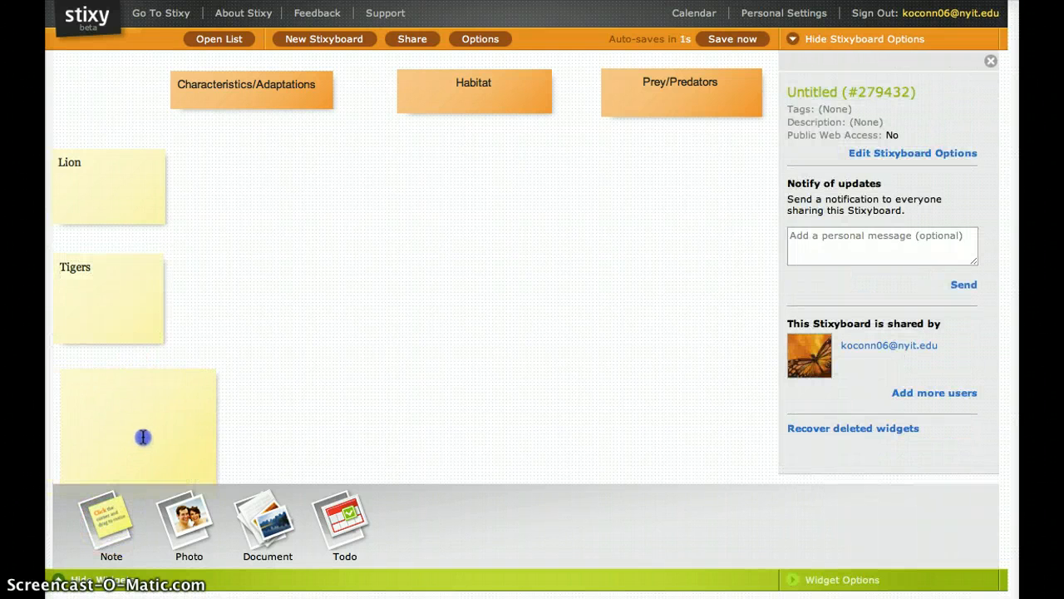
click(142, 436)
scroll(233, 473, down, 2)
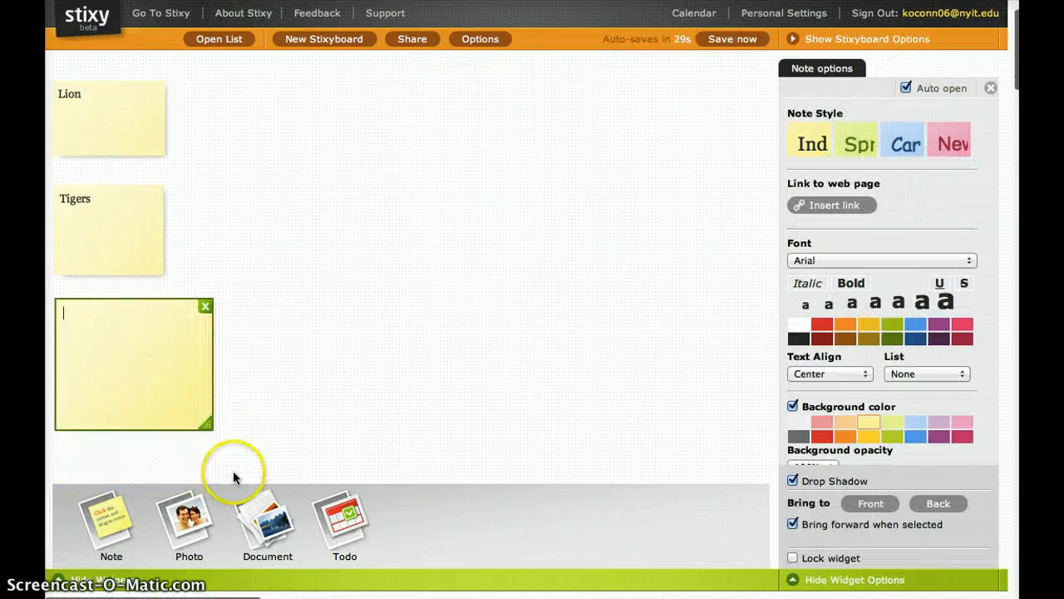
drag(210, 403, 167, 380)
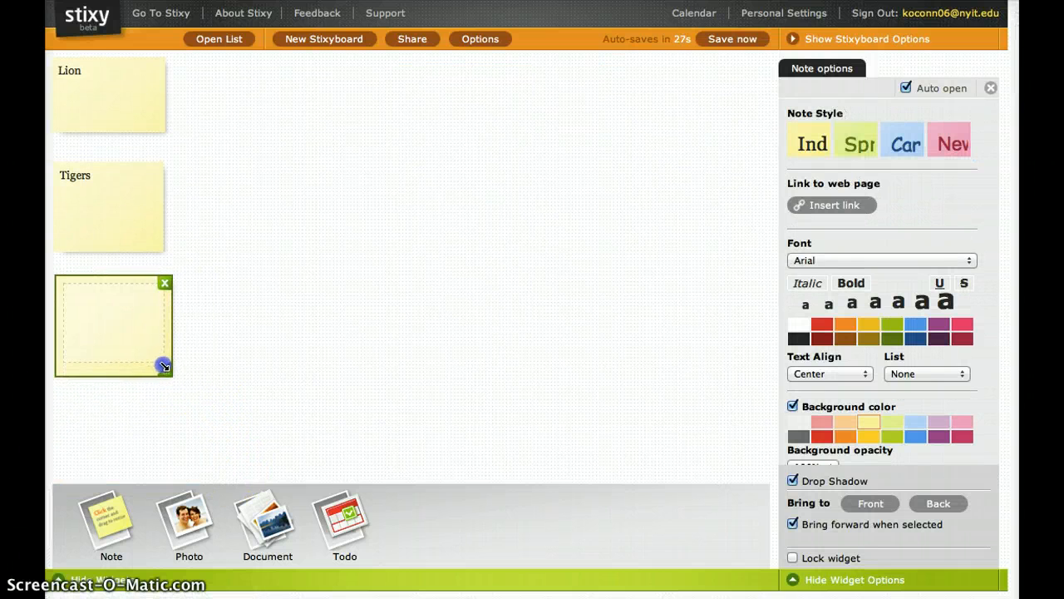
click(127, 324)
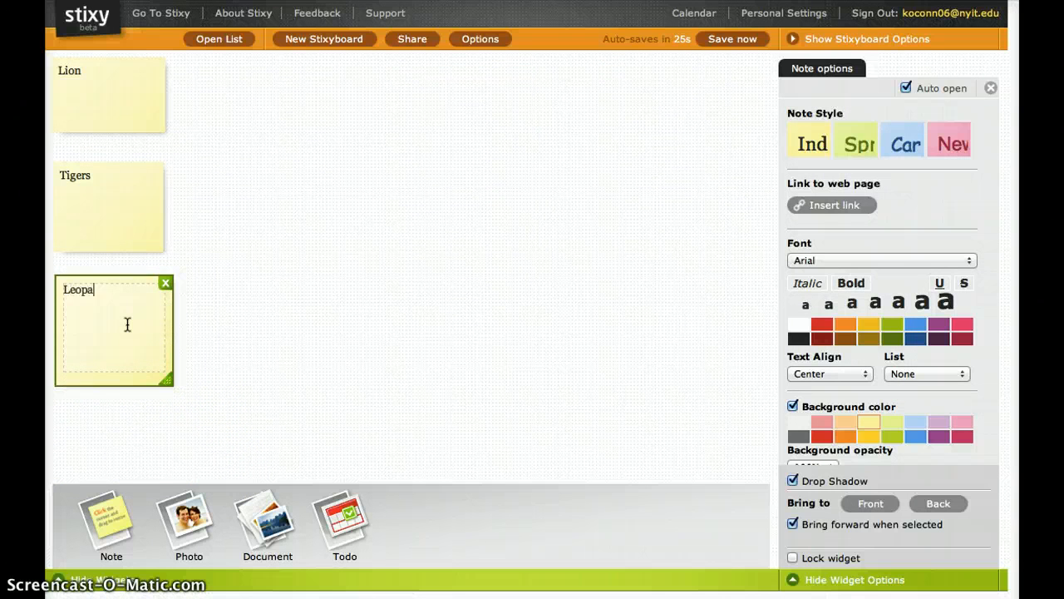
click(261, 266)
scroll(261, 266, up, 2)
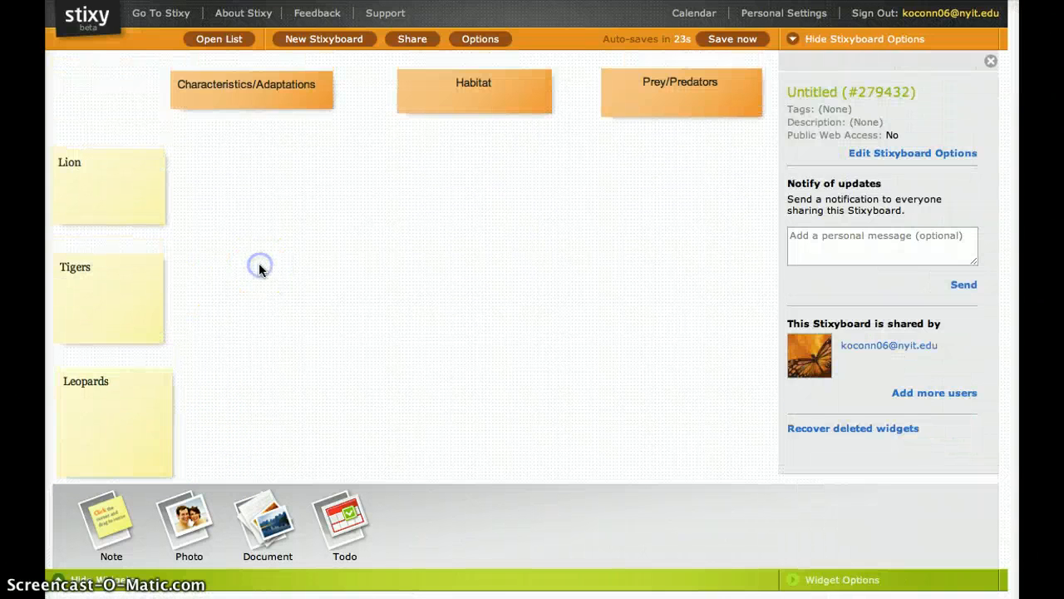
click(315, 391)
click(154, 471)
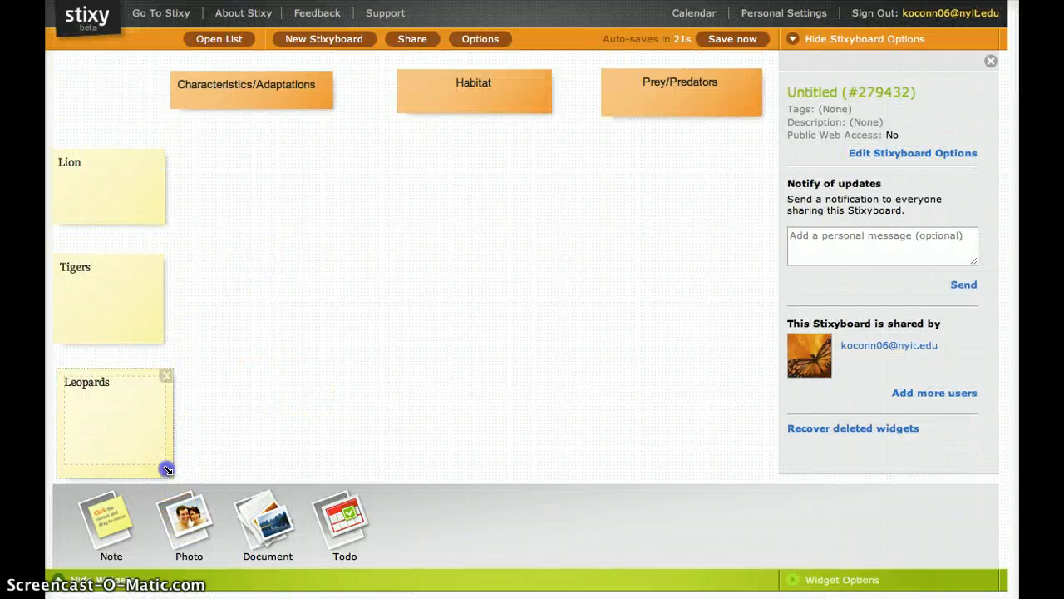
drag(164, 466, 154, 458)
Step: Delete the Leopards, Tigers and Lion notes from the board
click(160, 379)
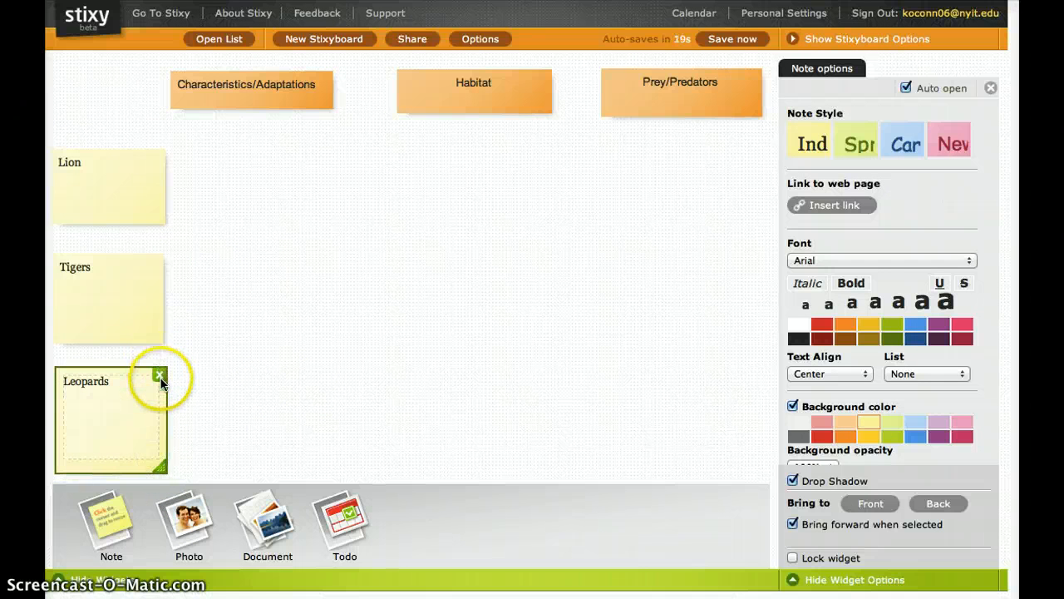
click(159, 266)
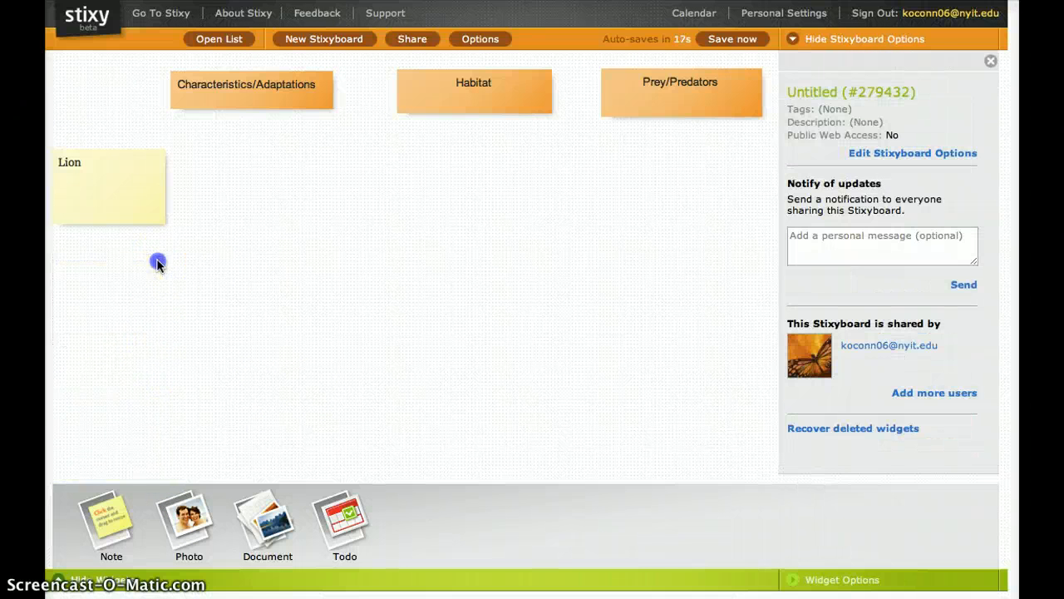
click(159, 156)
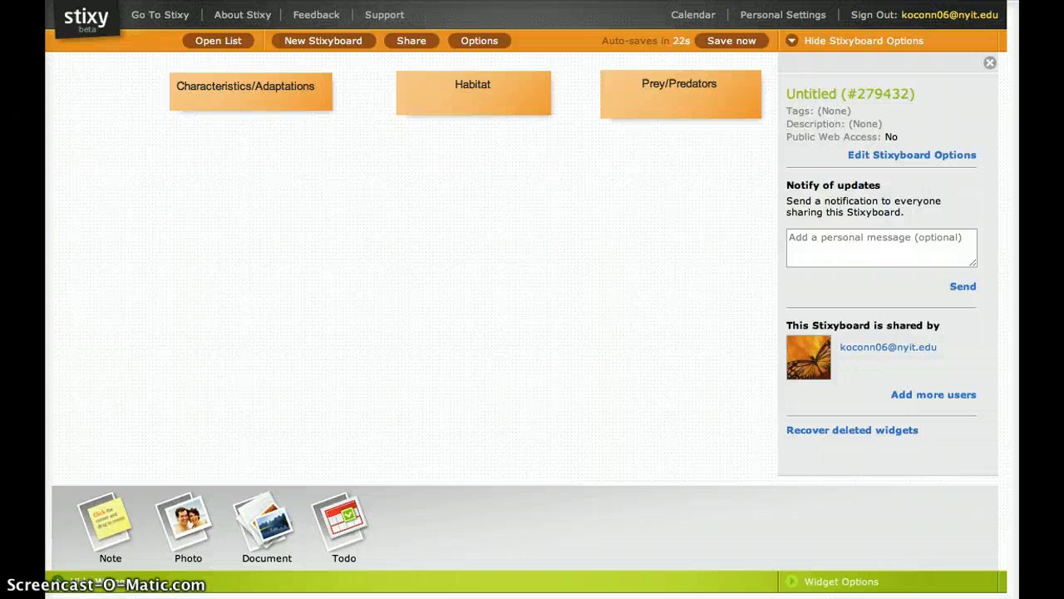
Step: Place three photo widgets in a column along the left side of the board, below the level of the headings
drag(168, 514, 166, 481)
drag(126, 265, 156, 228)
drag(185, 537, 161, 380)
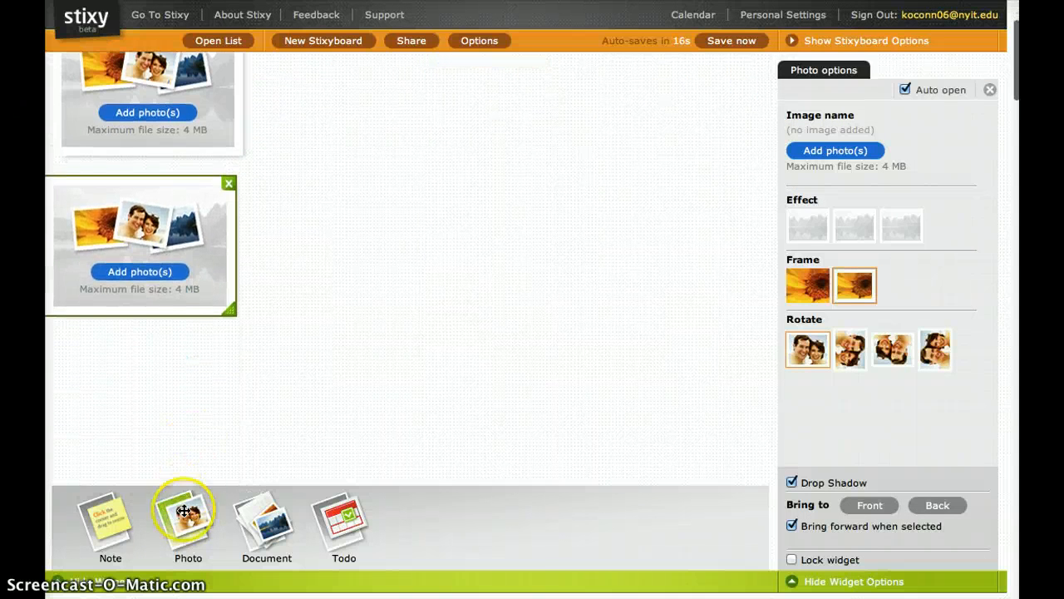
drag(186, 520, 147, 409)
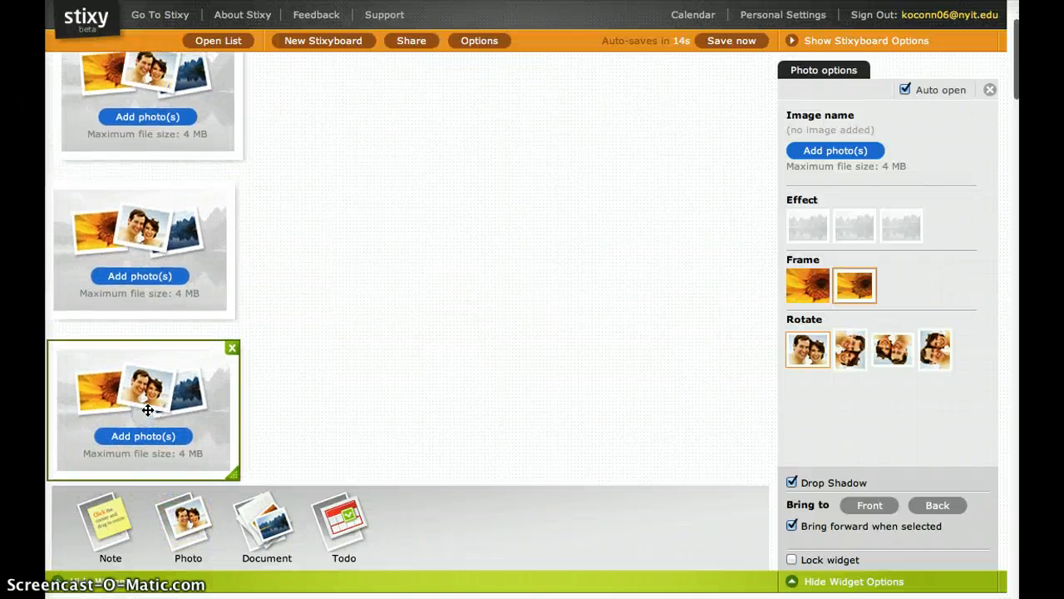
Step: Add the lion picture Unknown-1 10.23.34 AM.jpeg from the Desktop to the uppermost photo widget
scroll(133, 332, up, 3)
click(133, 249)
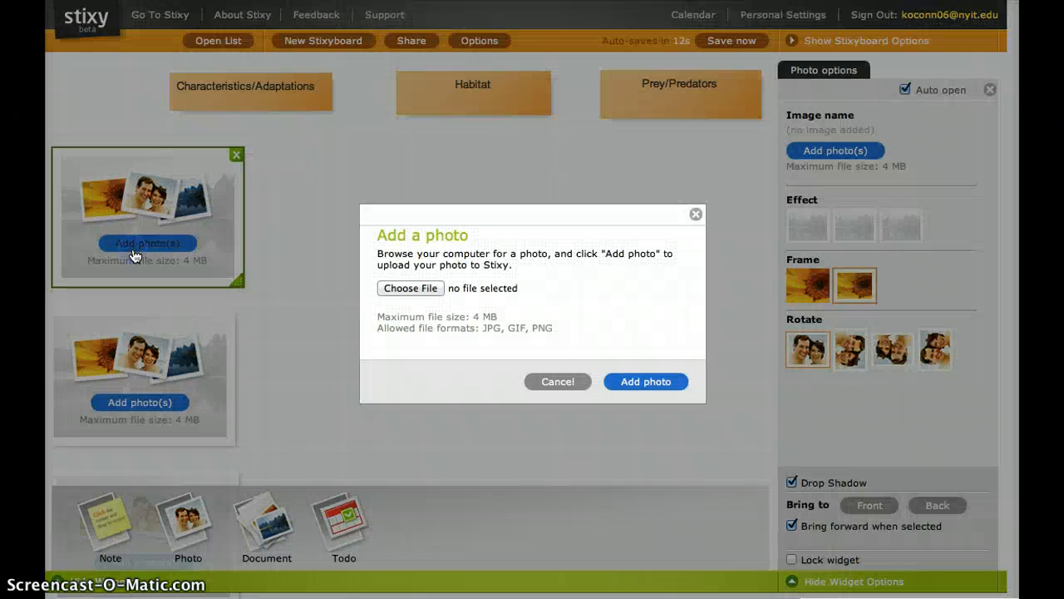
click(398, 292)
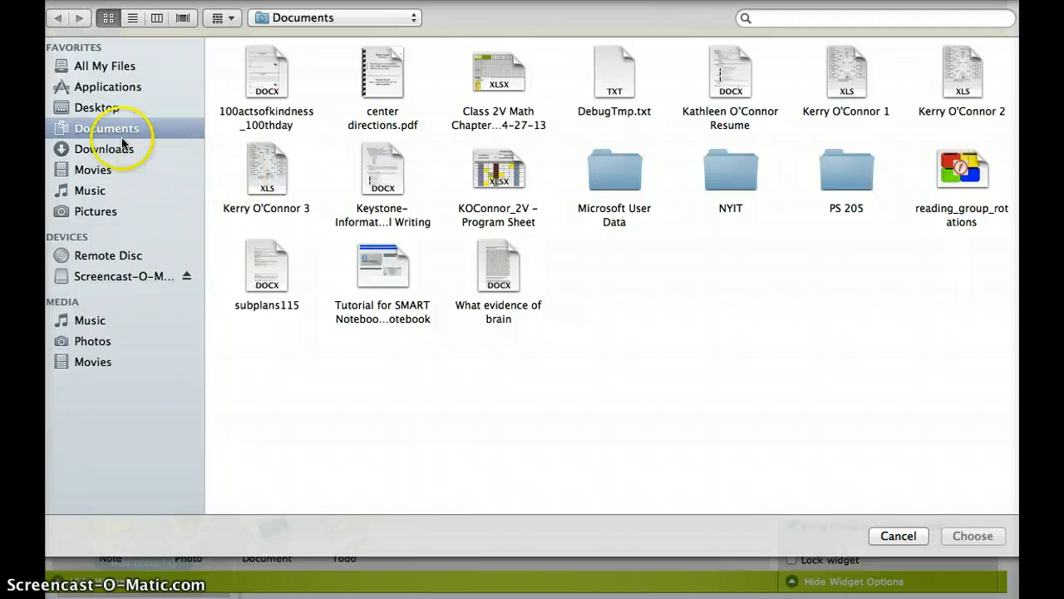
click(98, 108)
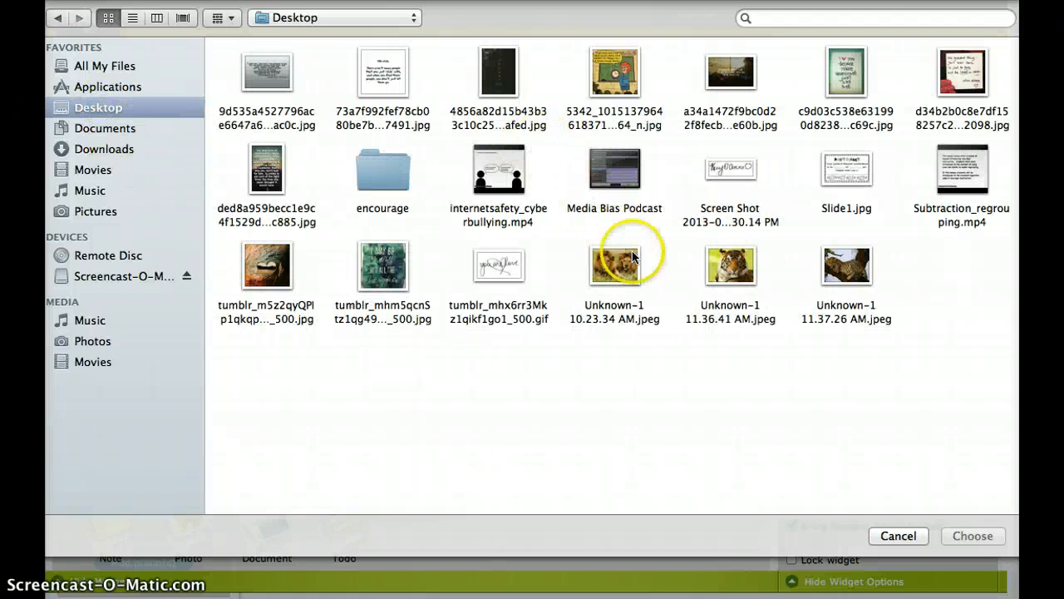
click(625, 266)
click(971, 534)
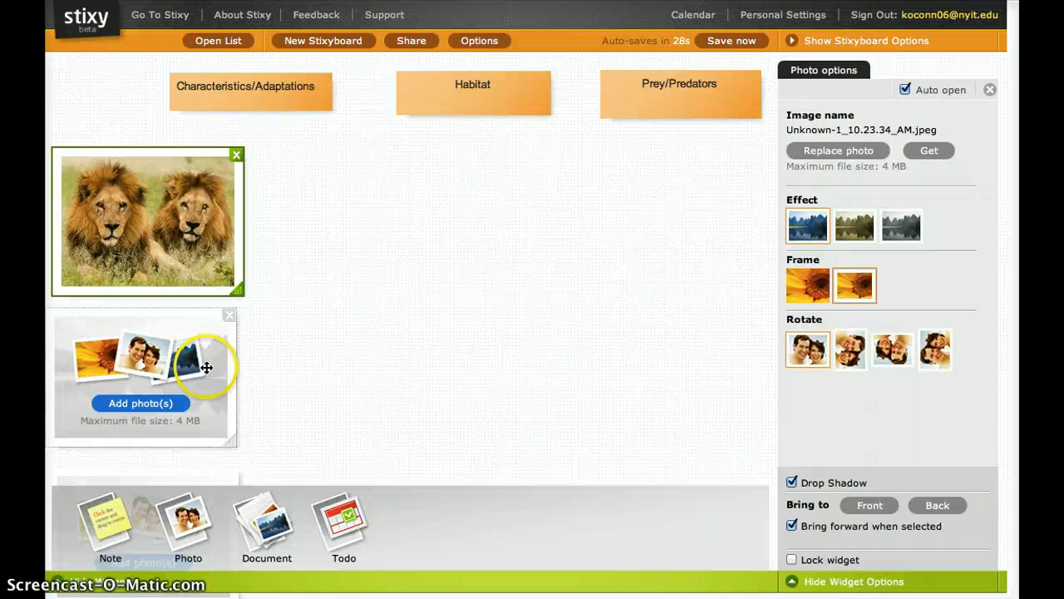
scroll(389, 344, down, 1)
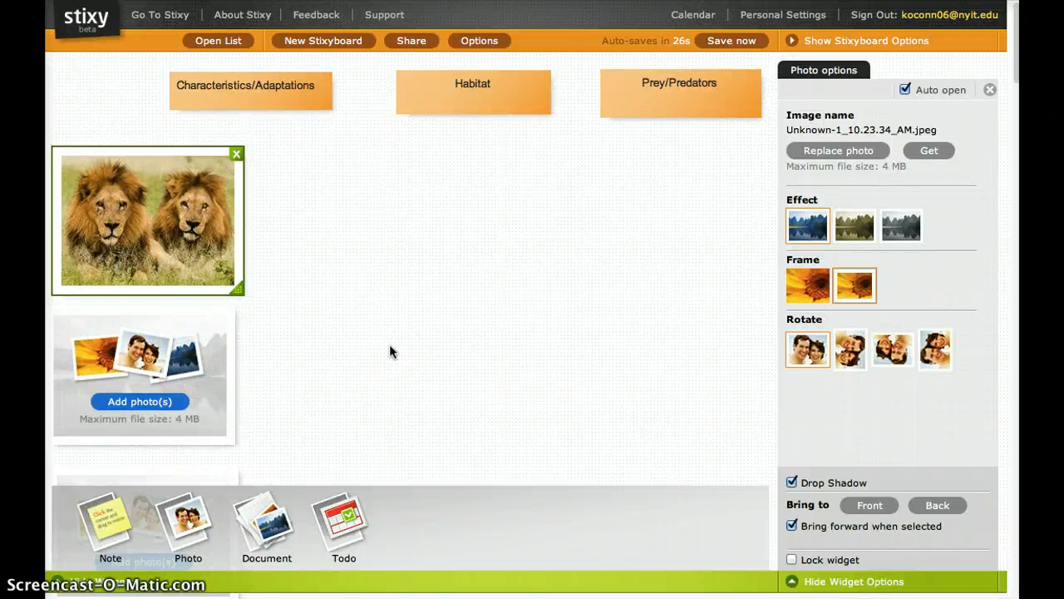
scroll(389, 344, down, 1)
scroll(389, 344, up, 1)
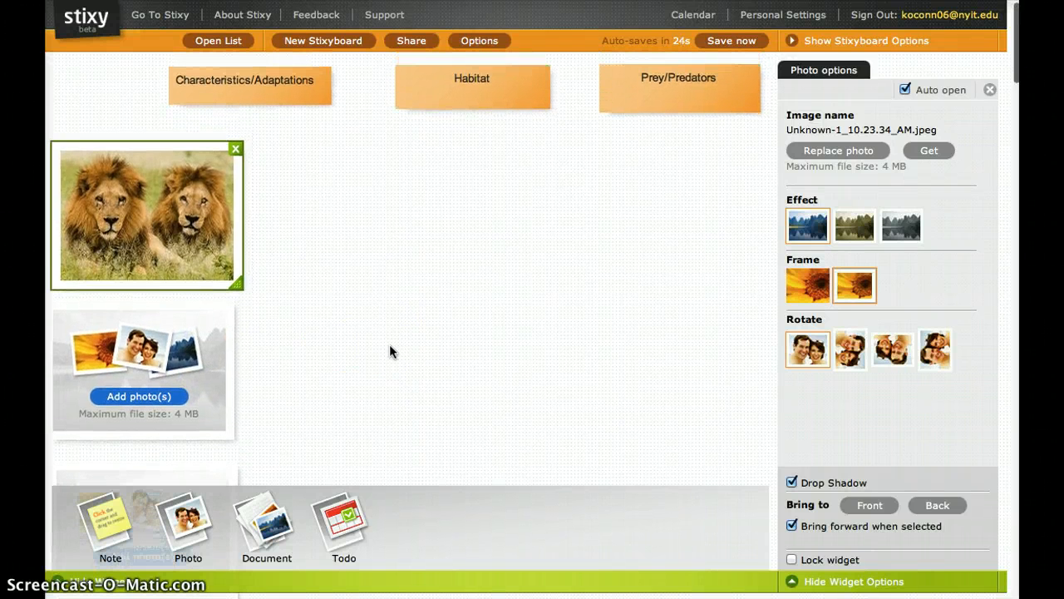
click(378, 315)
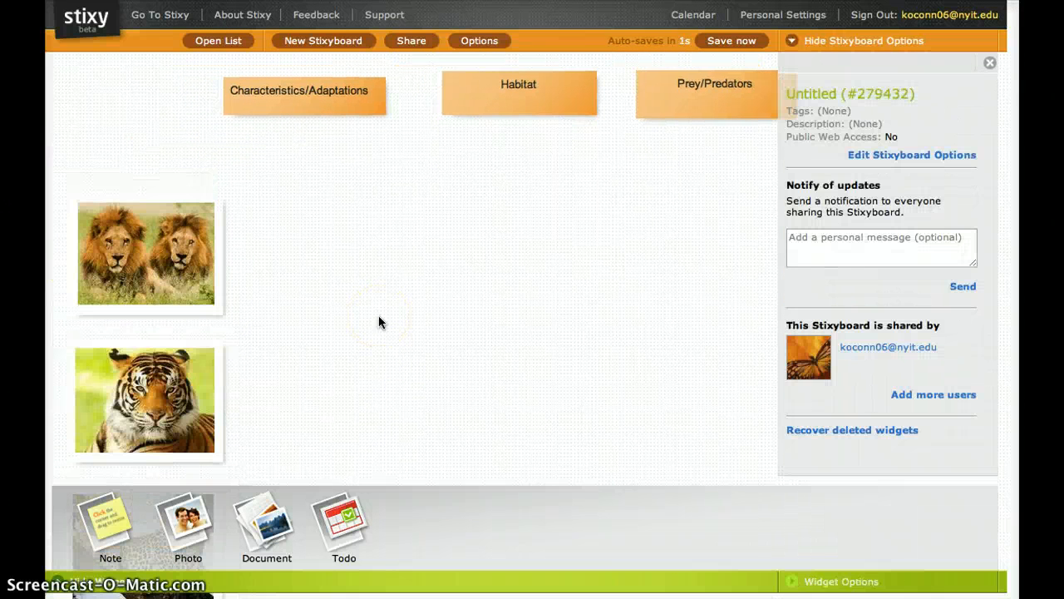
Step: Place three blank yellow notes in the lion row, one under each of the three headings
scroll(378, 317, down, 5)
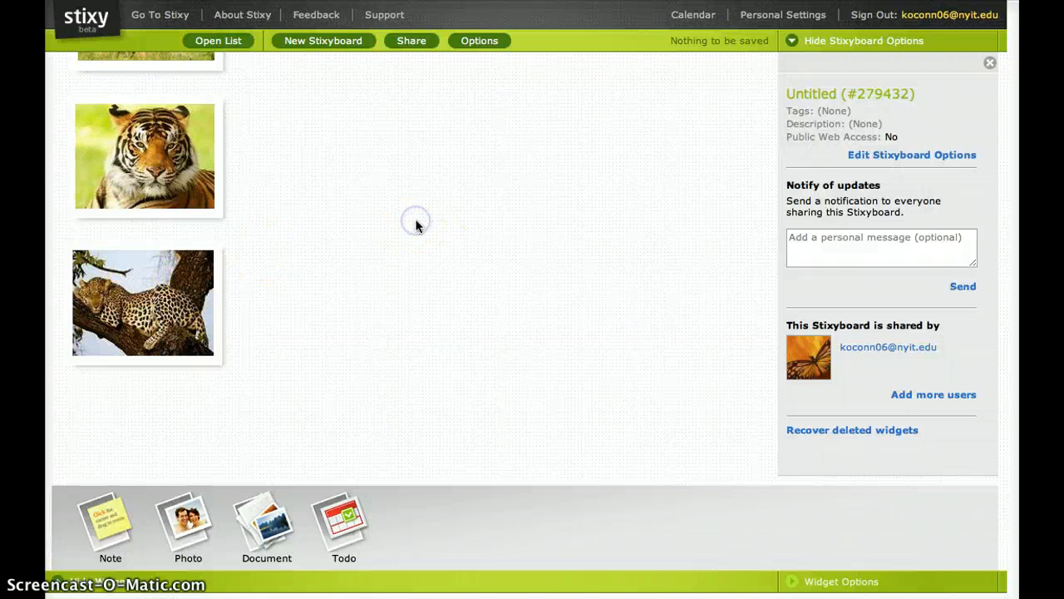
scroll(417, 224, up, 3)
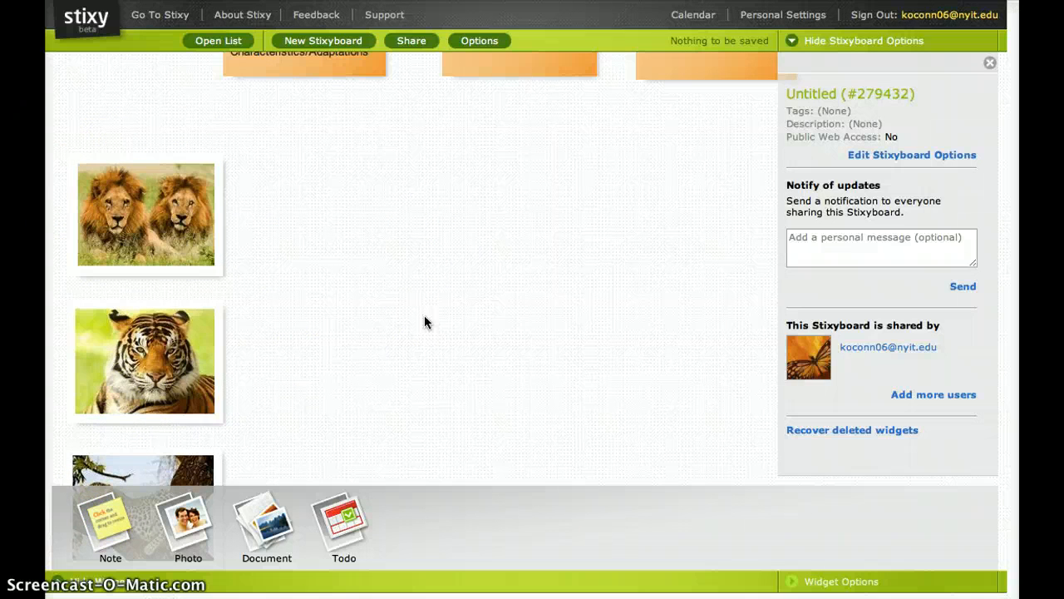
scroll(424, 323, up, 1)
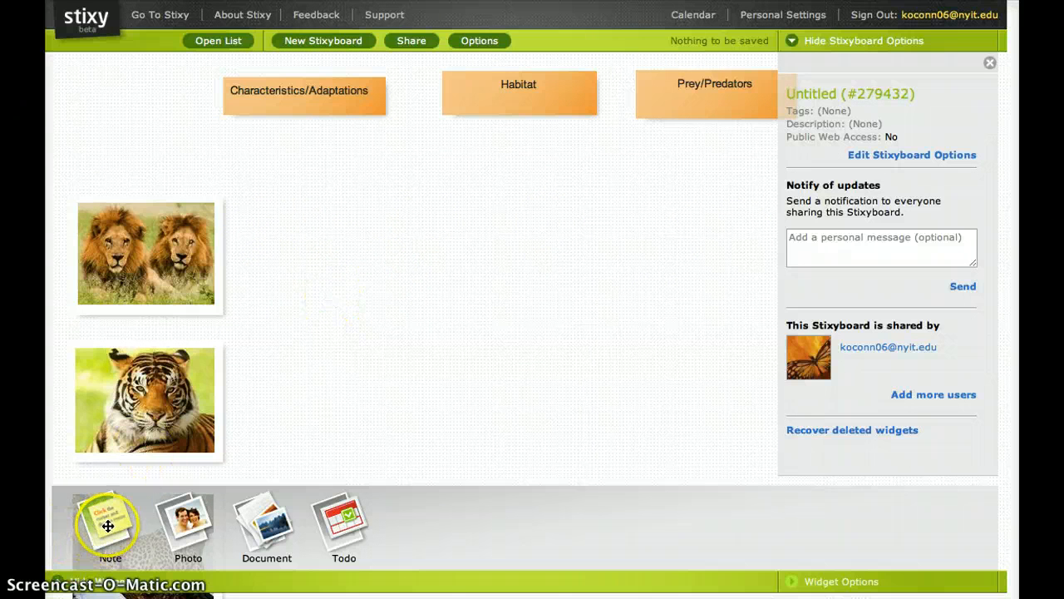
drag(104, 518, 327, 262)
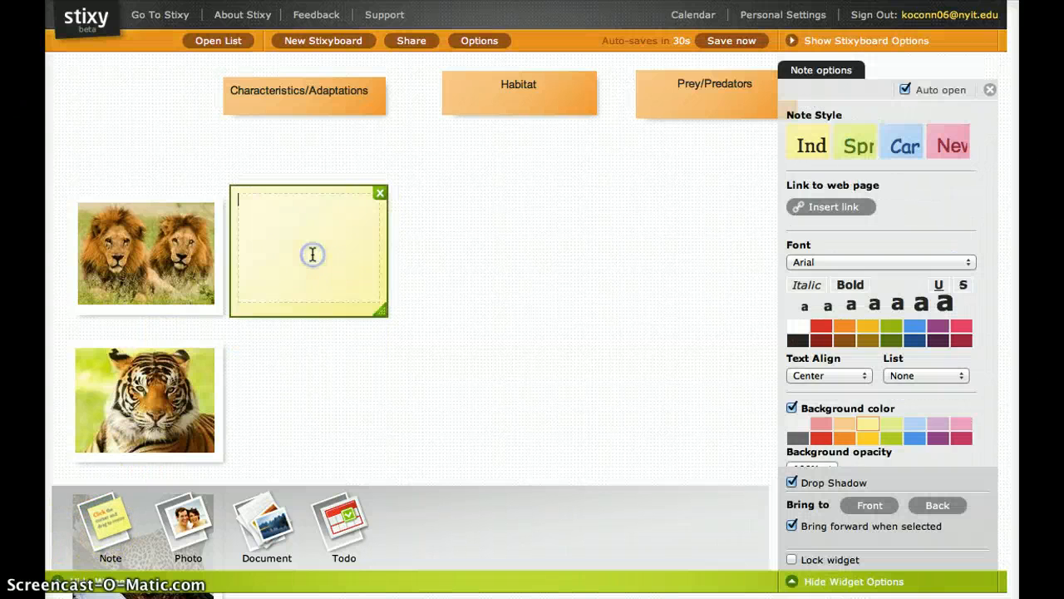
drag(119, 509, 515, 252)
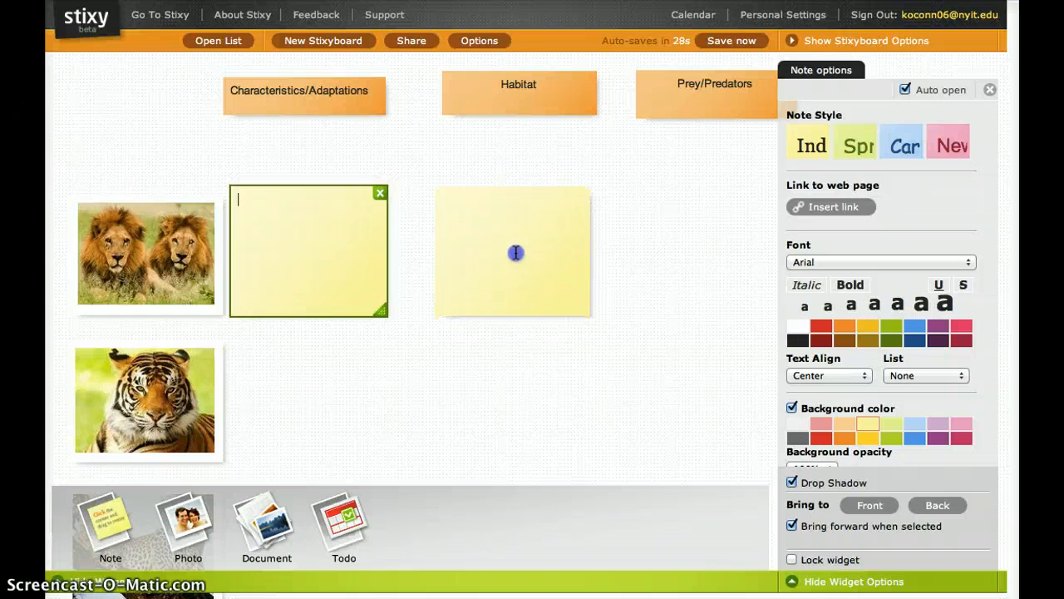
drag(124, 530, 712, 247)
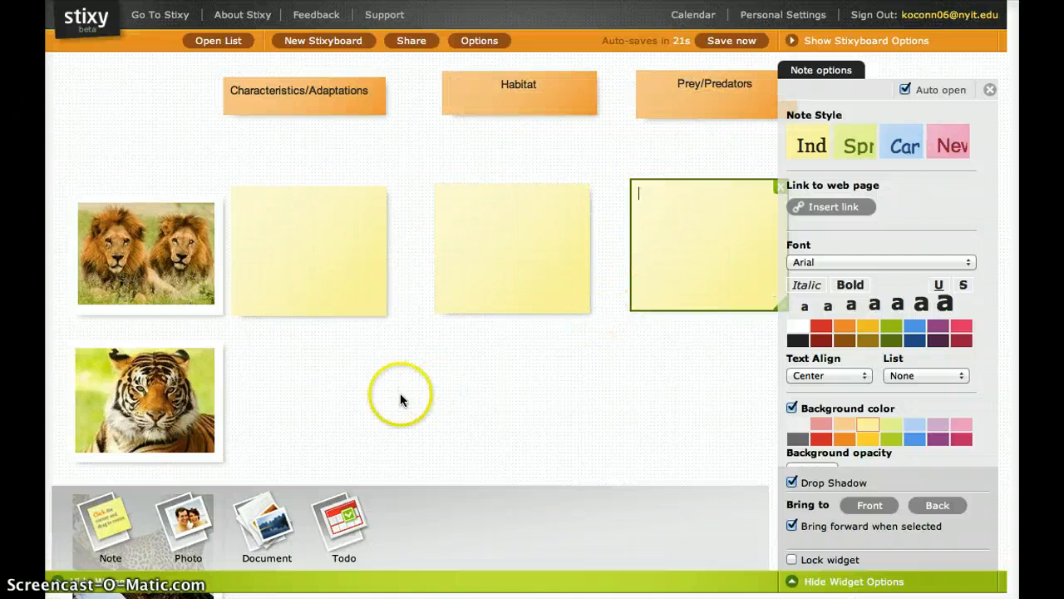
Step: Place three blank yellow notes in the tiger row, one in each heading's column
scroll(391, 393, down, 5)
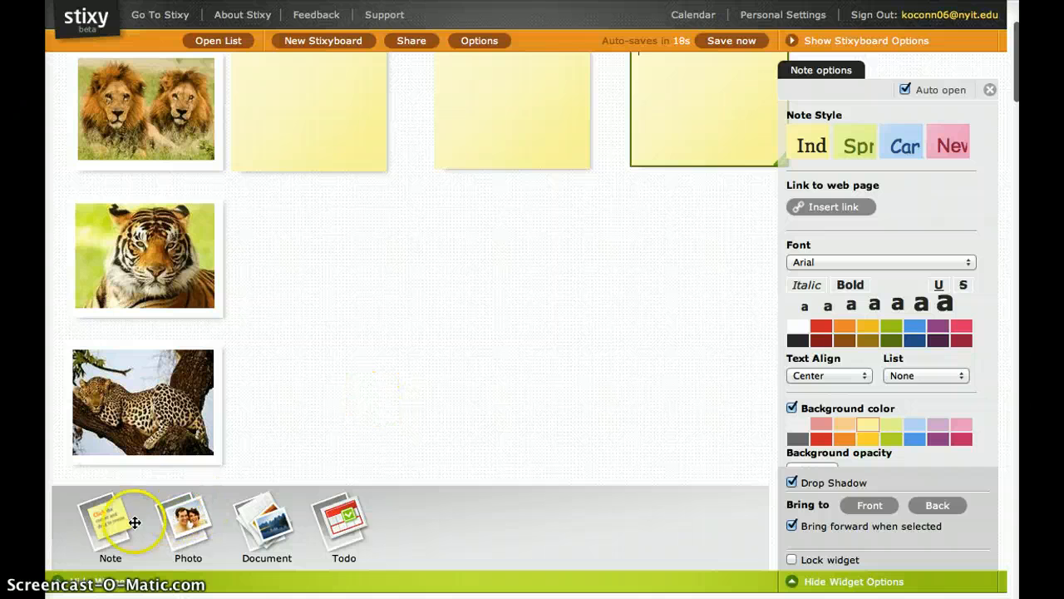
drag(124, 520, 510, 258)
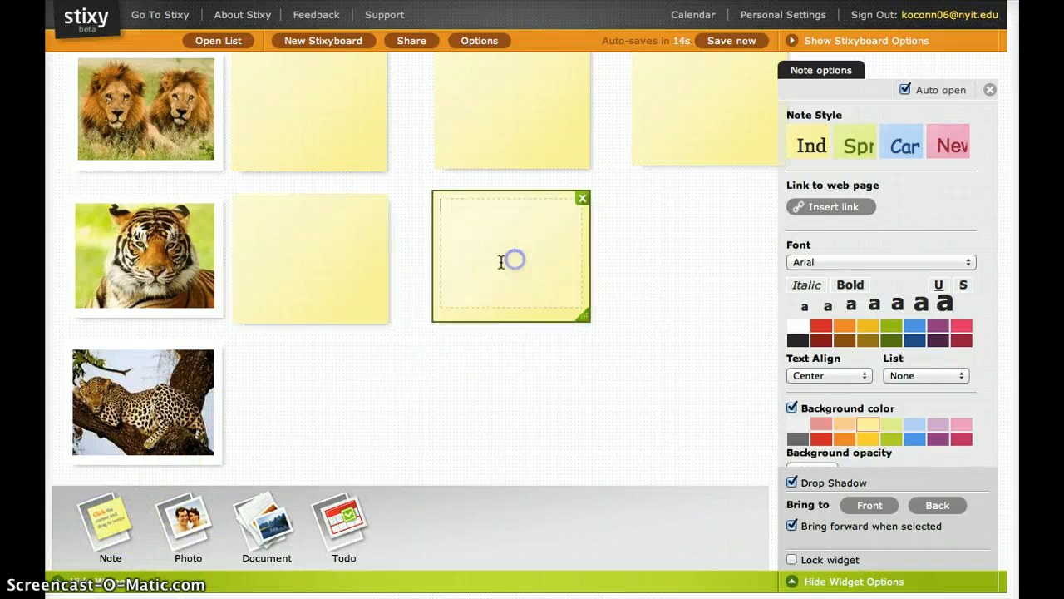
drag(106, 519, 707, 256)
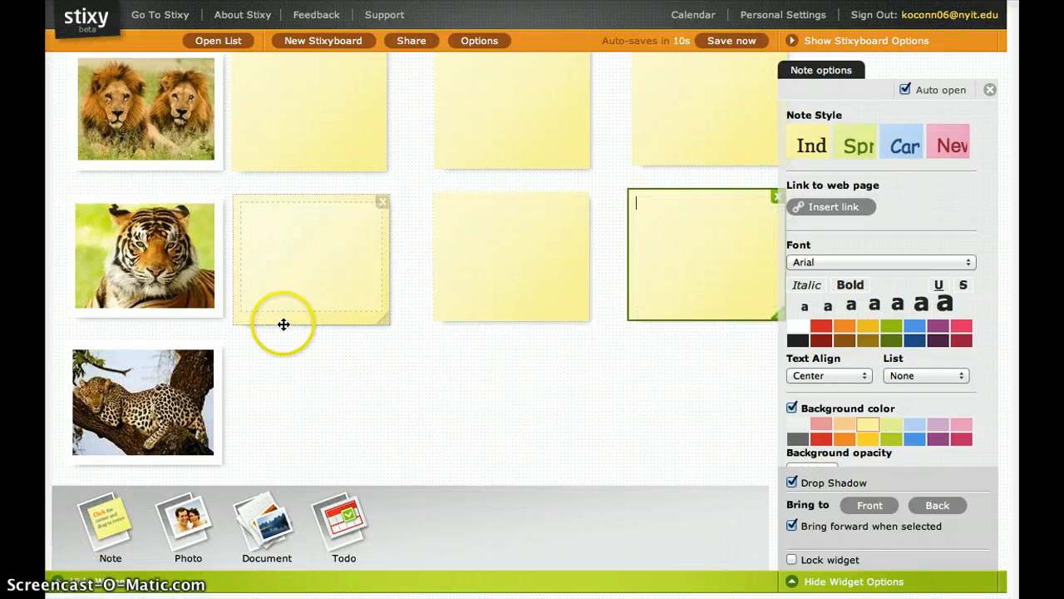
Step: Set the background color of all three notes in the tiger row to the strong orange
scroll(277, 307, up, 3)
scroll(277, 307, down, 4)
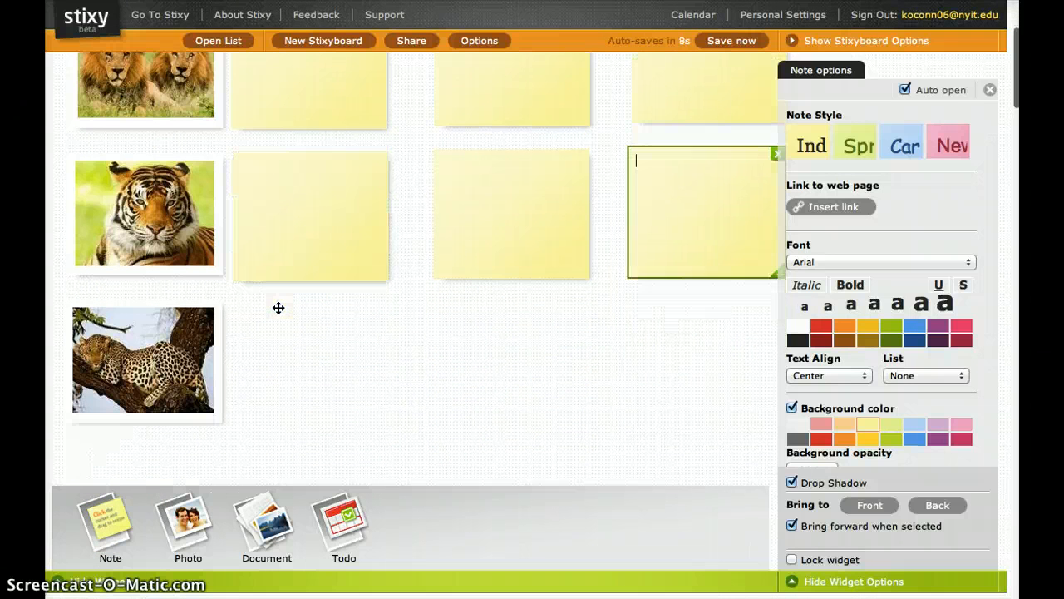
click(283, 269)
click(865, 331)
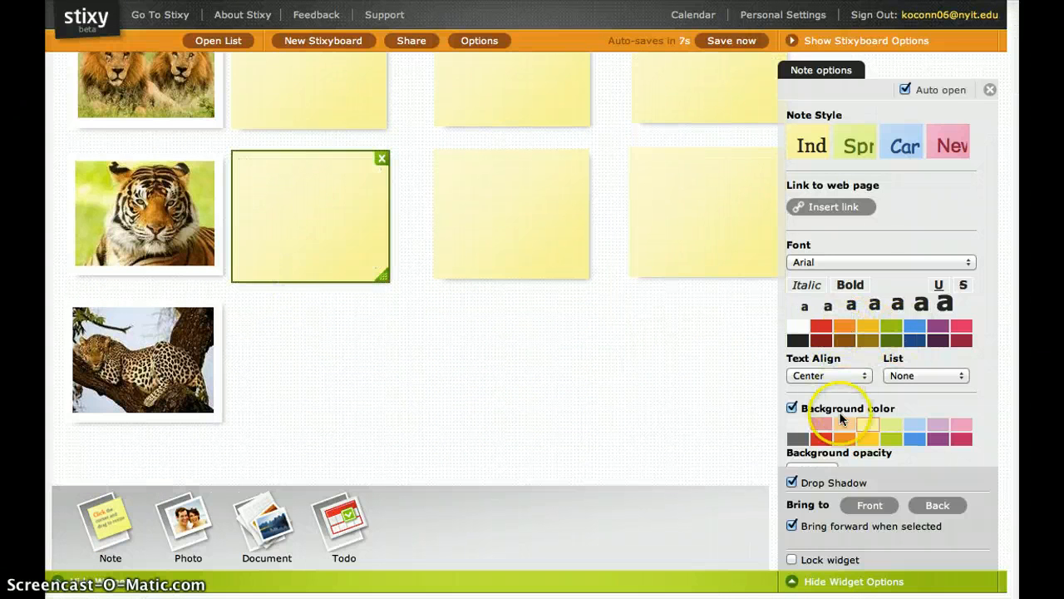
click(844, 439)
click(571, 272)
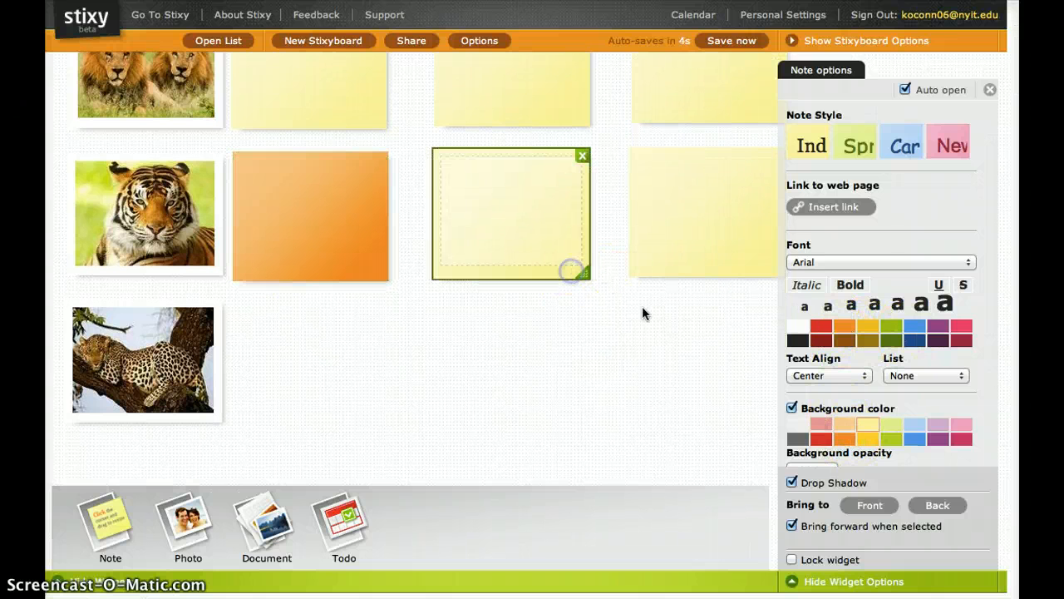
click(844, 439)
click(703, 268)
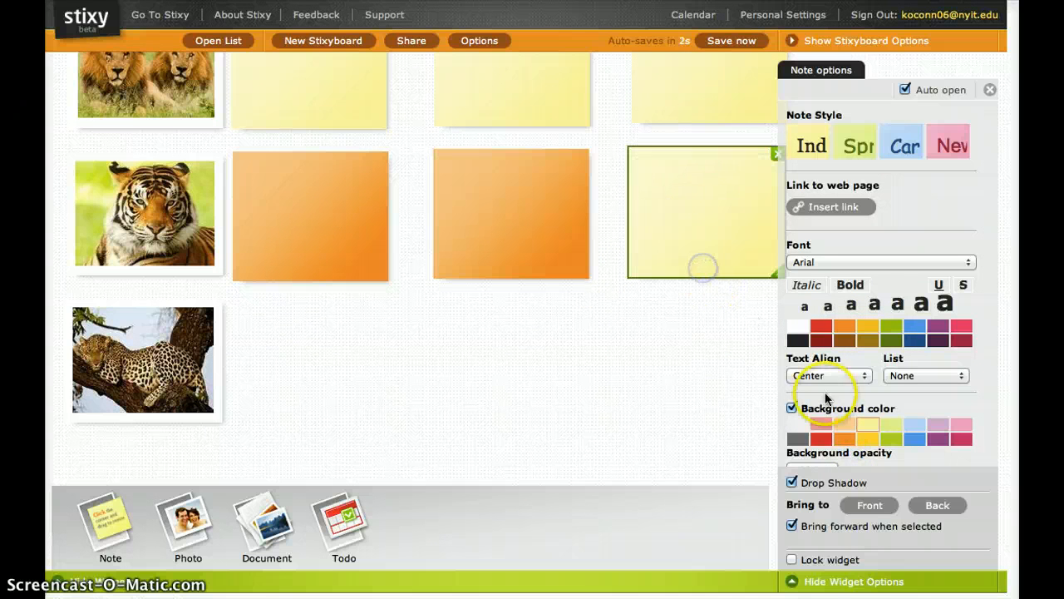
click(844, 439)
Step: Place three blank notes in the leopard row, one in each heading's column
scroll(488, 263, up, 2)
scroll(488, 263, up, 2)
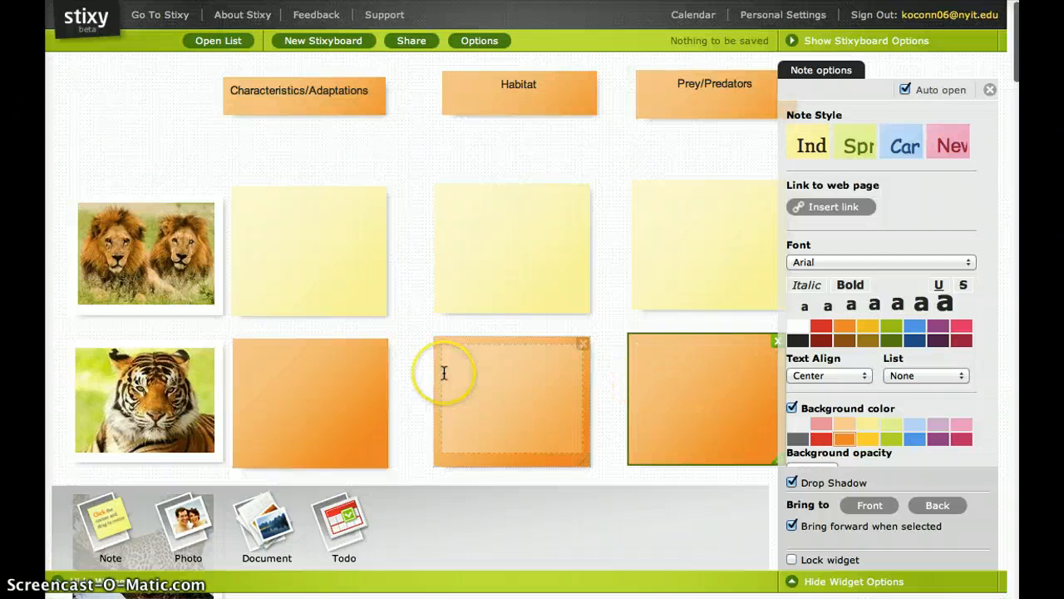
scroll(442, 373, down, 4)
drag(116, 519, 311, 404)
drag(110, 527, 508, 401)
drag(110, 522, 708, 402)
Step: Set the background color of all three notes in the leopard row to dark gray
click(316, 399)
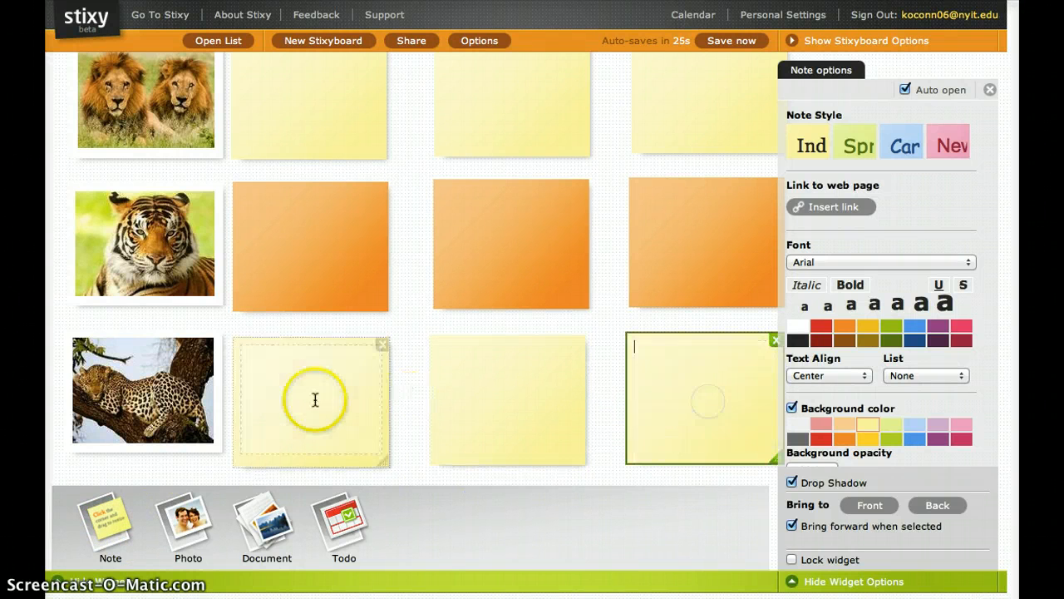
click(856, 410)
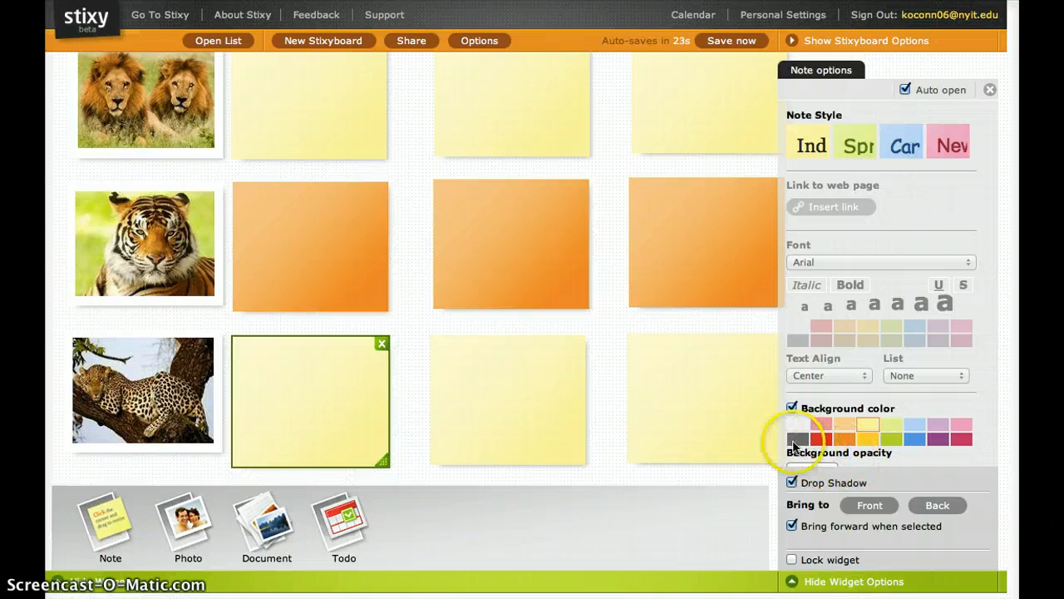
click(797, 438)
click(548, 455)
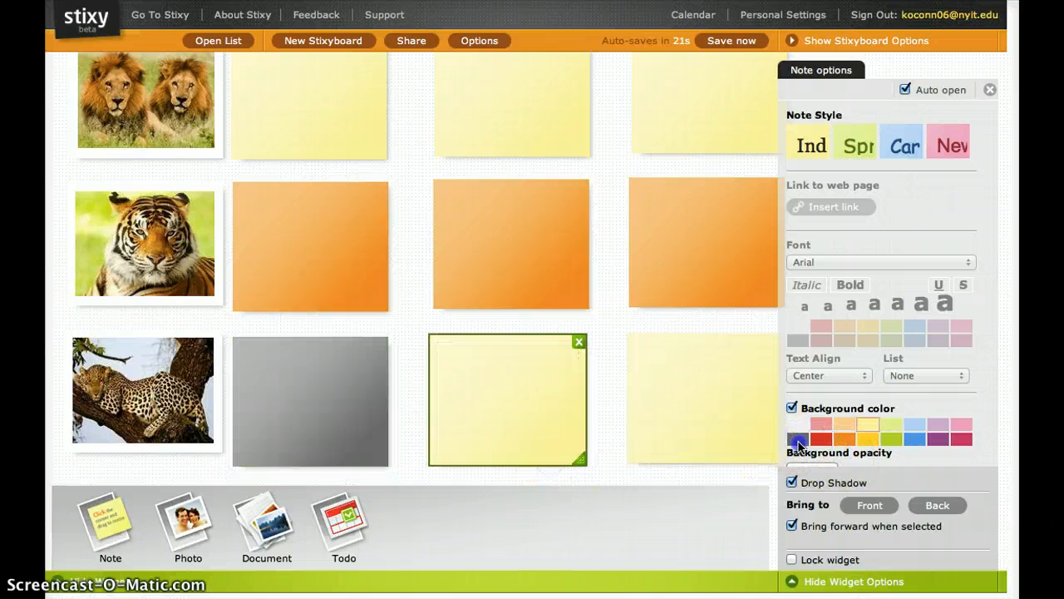
click(797, 439)
click(715, 456)
click(796, 439)
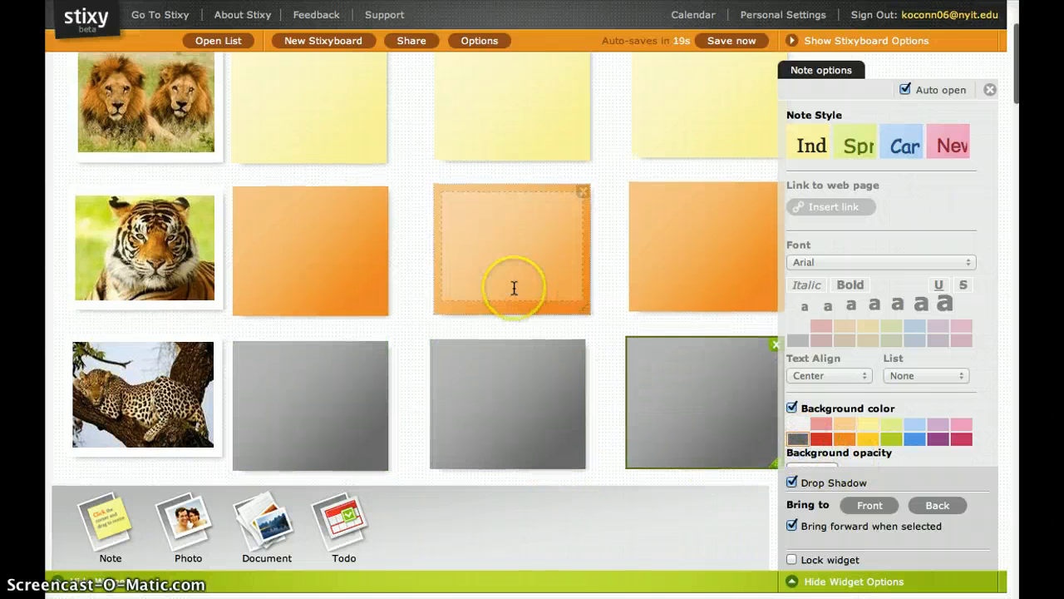
Step: Enter "2nd largest African cat", without a closing period, in the lion's Characteristics/Adaptations note
scroll(510, 285, up, 3)
click(326, 254)
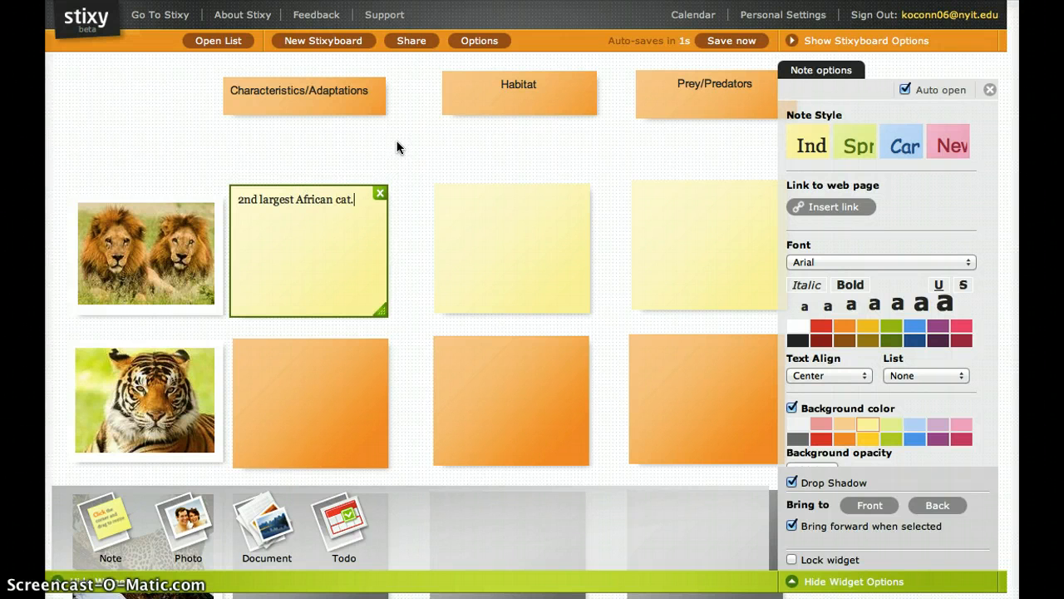
click(386, 203)
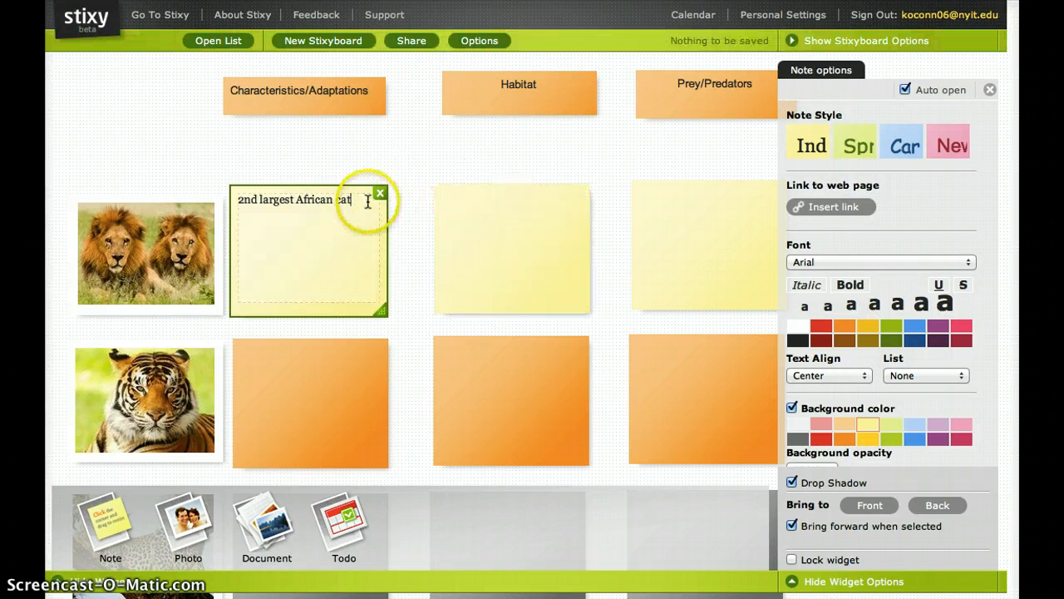
Step: Format the lion note's text as a bullet list and add "Male lions have manes" as its second item
drag(346, 198, 231, 199)
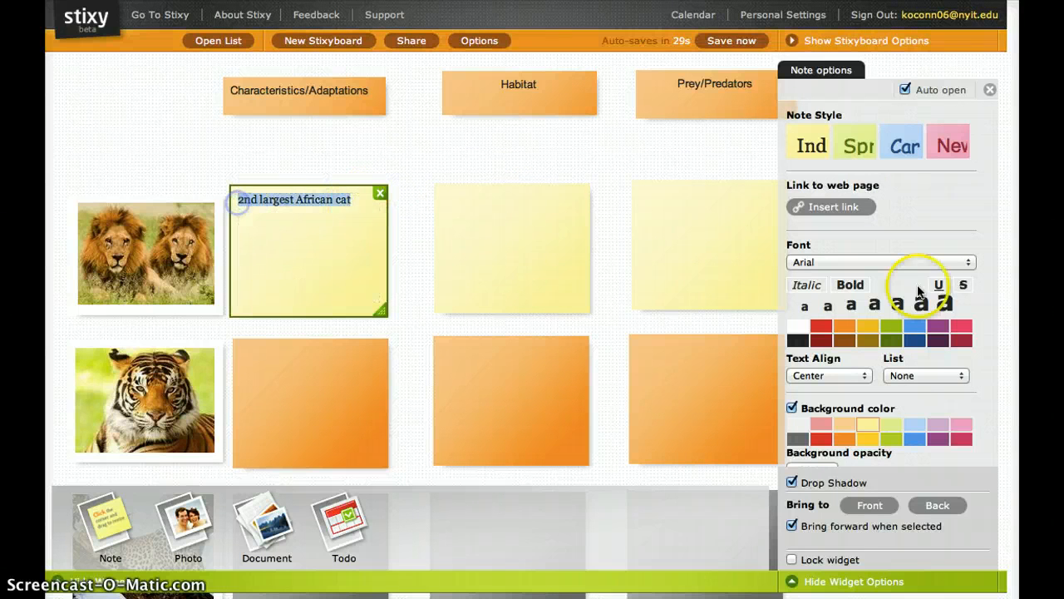
click(927, 375)
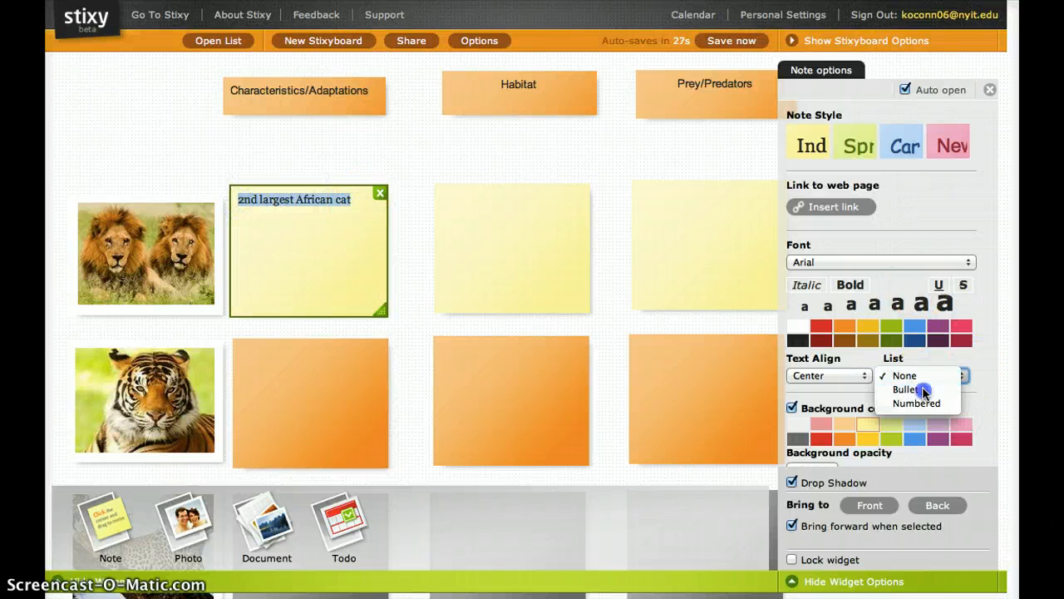
click(921, 388)
click(368, 200)
key(Return)
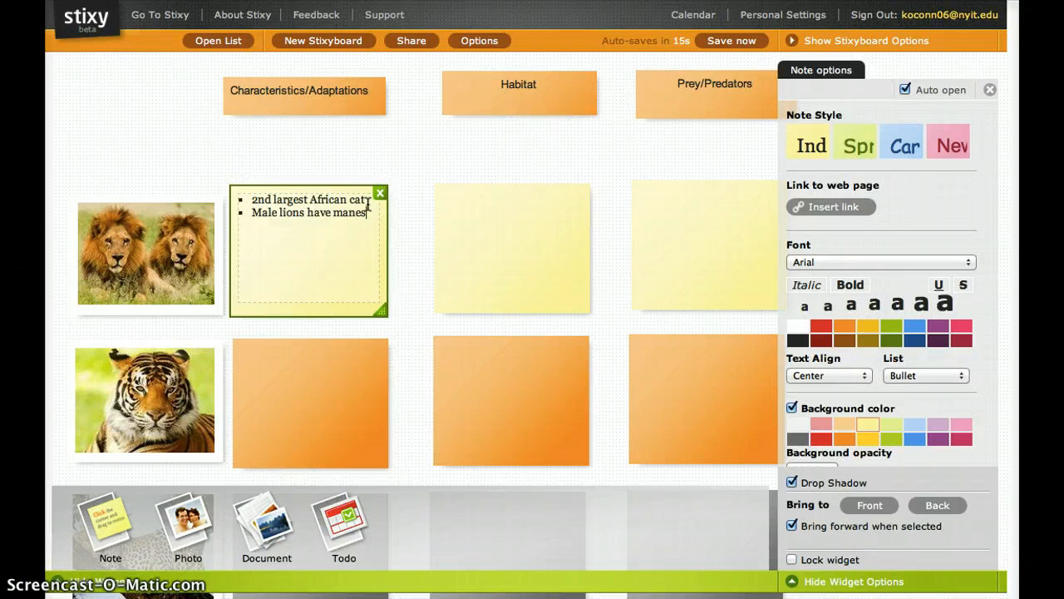
click(405, 234)
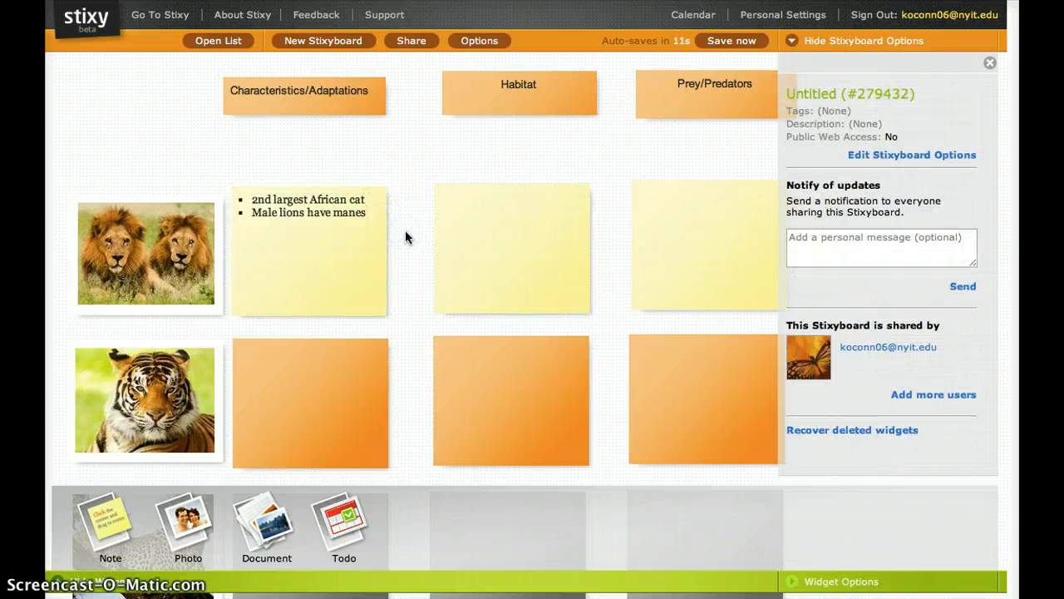
scroll(405, 237, down, 3)
scroll(405, 237, up, 2)
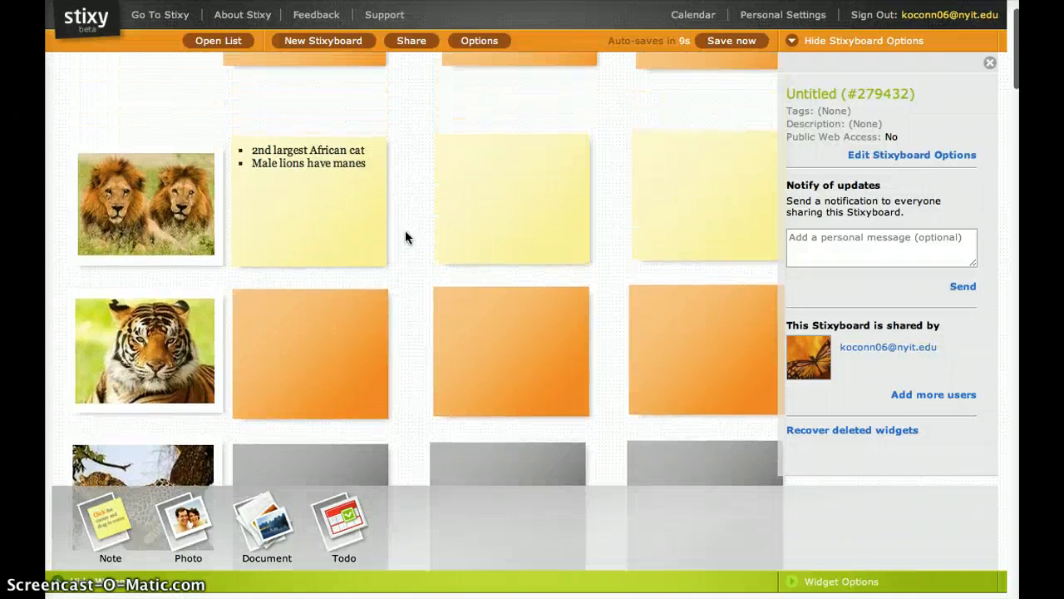
scroll(405, 230, right, 3)
scroll(404, 231, left, 1)
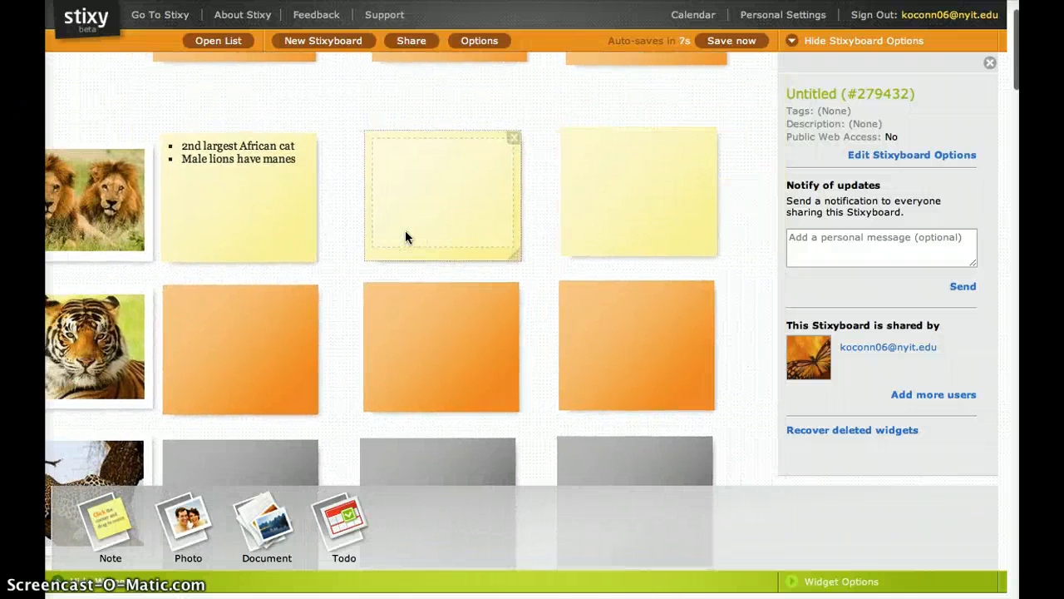
scroll(405, 237, left, 2)
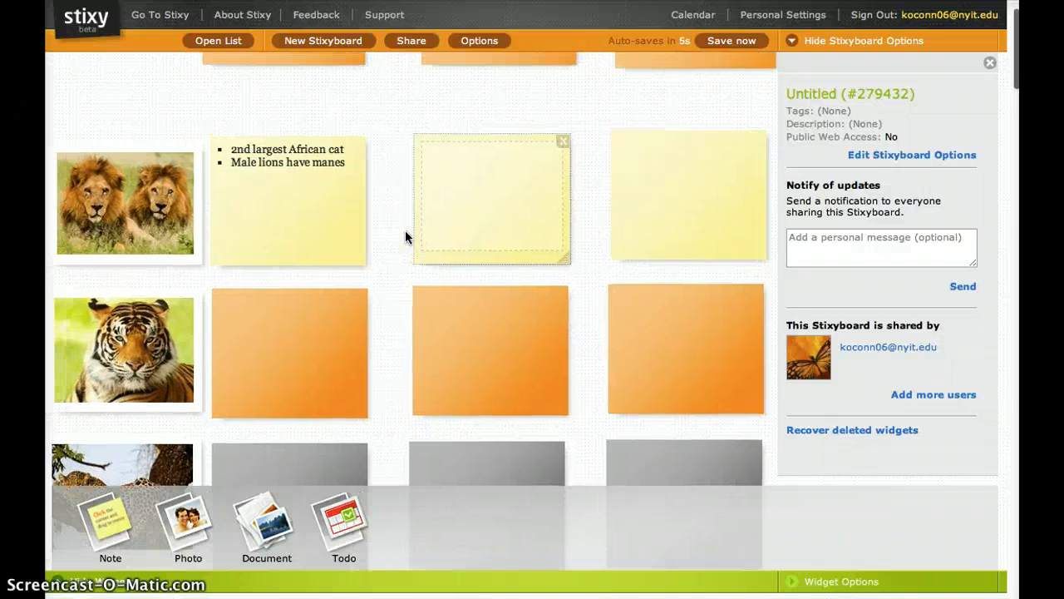
scroll(404, 236, left, 2)
scroll(404, 237, right, 1)
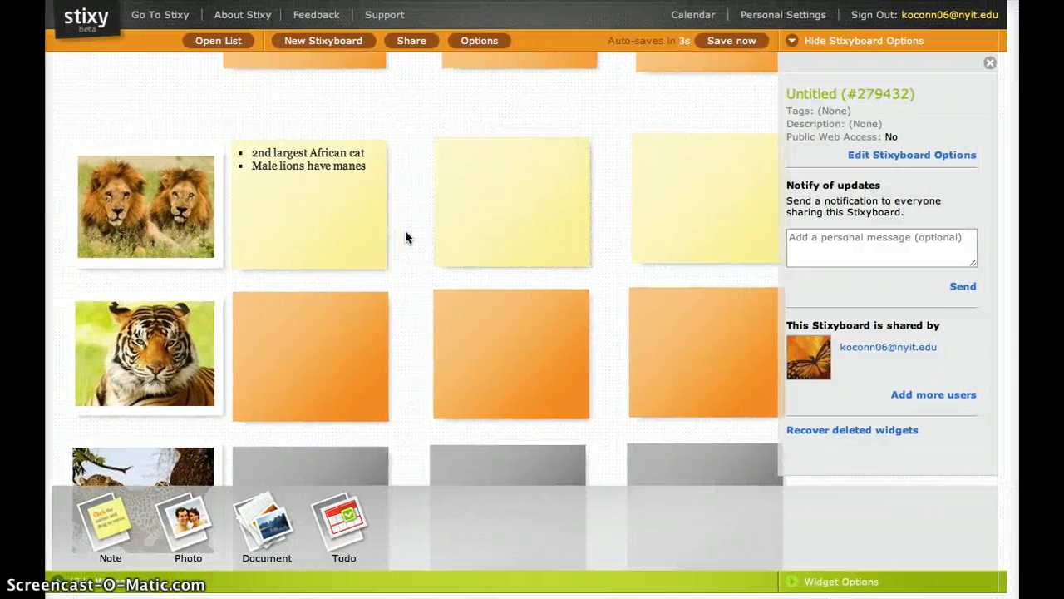